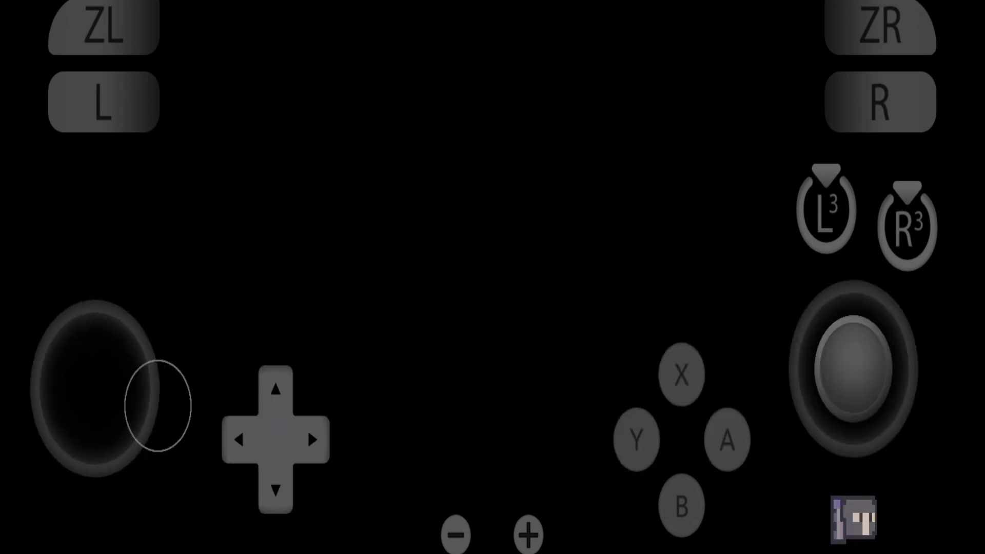
Bring up citron's emulation side drawer over the running Demons are coming! game.
key(Escape)
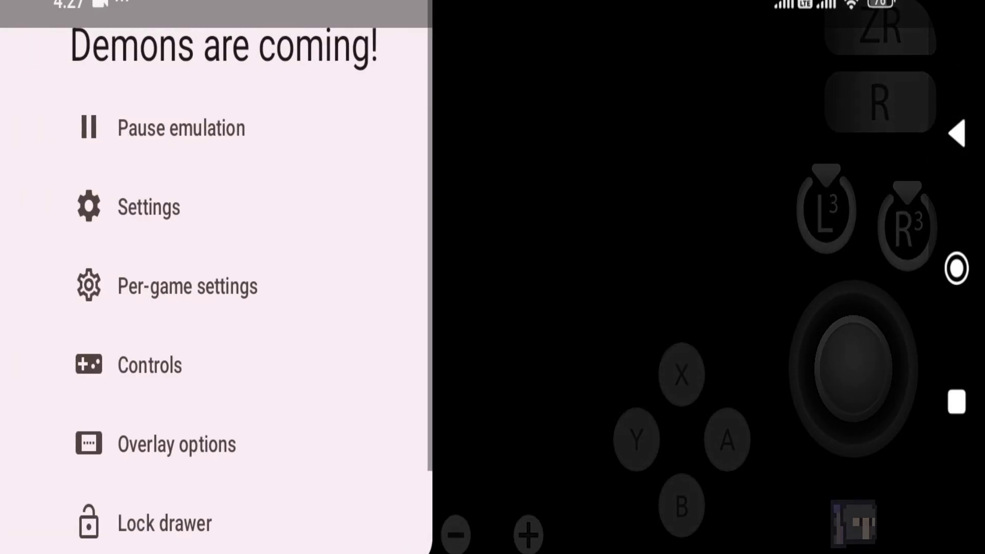
scroll(216, 277, down, 2)
Exit emulation of the running game and switch to citron's Settings tab.
click(172, 513)
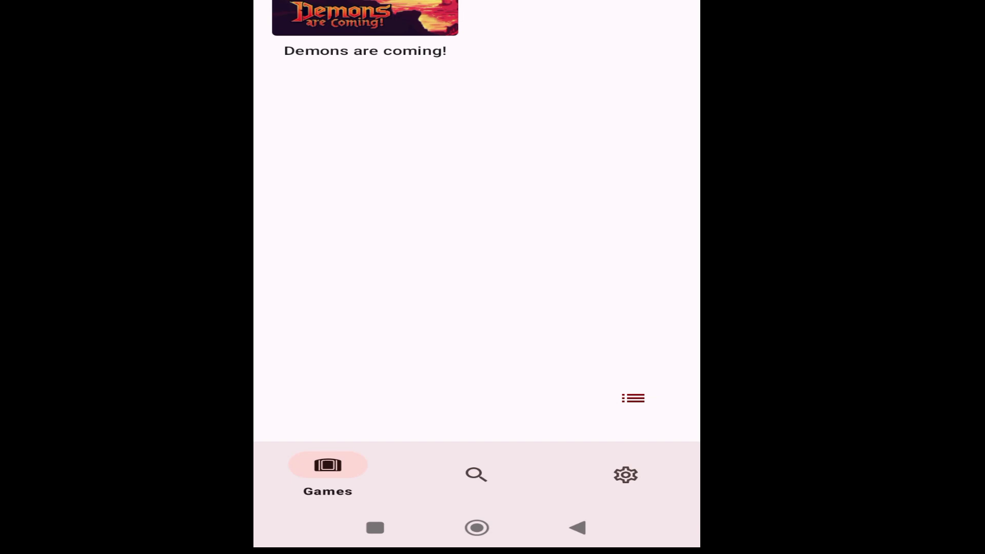
click(626, 475)
scroll(476, 231, down, 3)
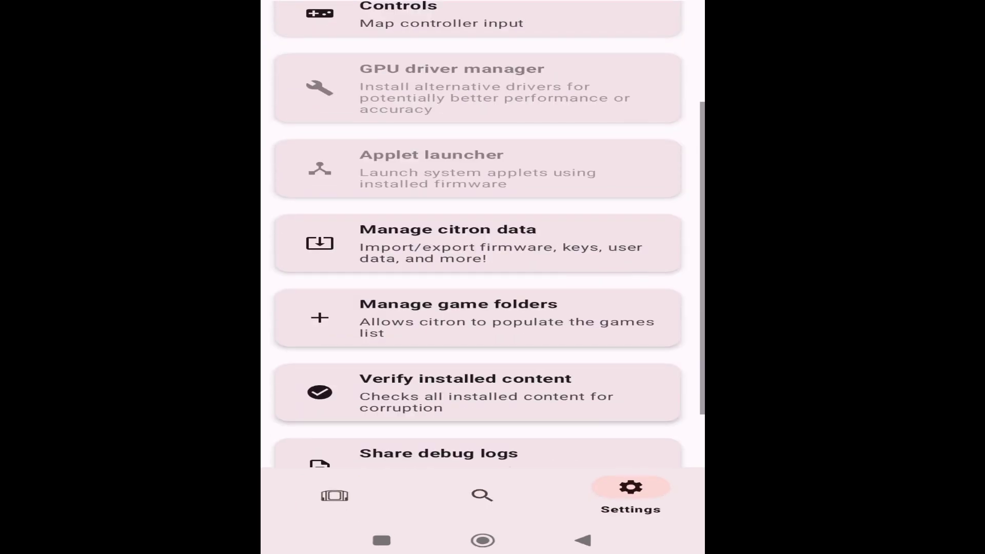
scroll(476, 231, up, 5)
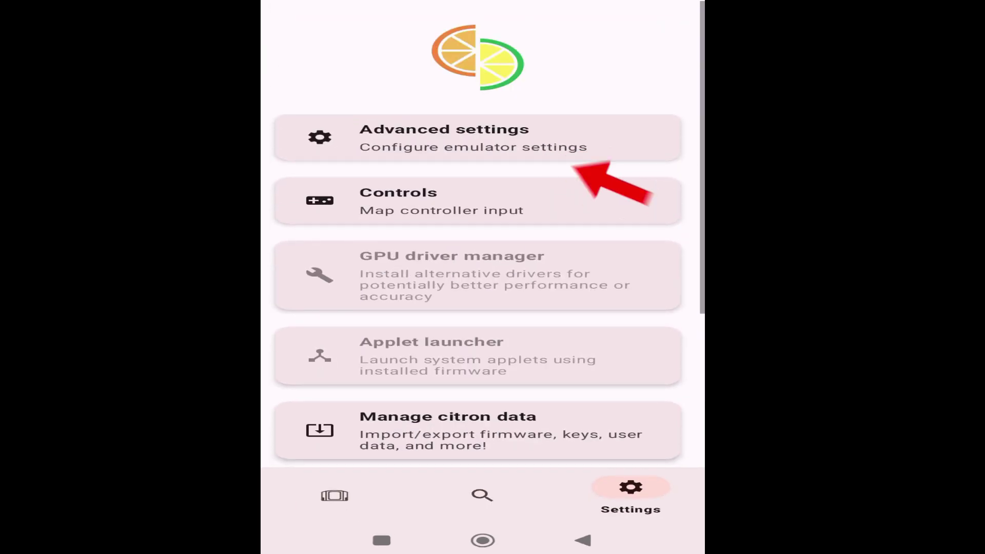
Under Advanced settings > Zep Zone, change Extended Dynamic State from EDS3 to Disabled.
click(477, 137)
scroll(482, 256, down, 1)
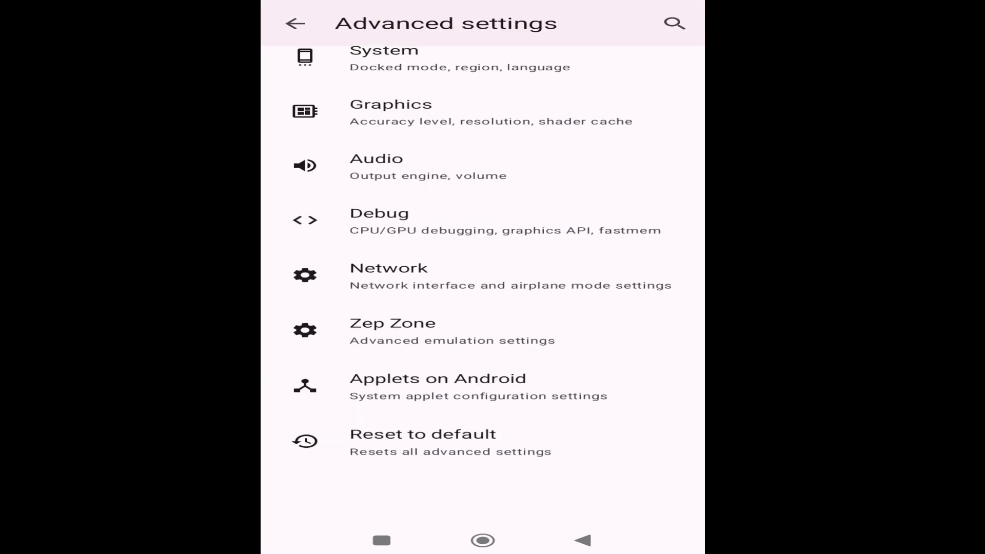
scroll(483, 256, up, 1)
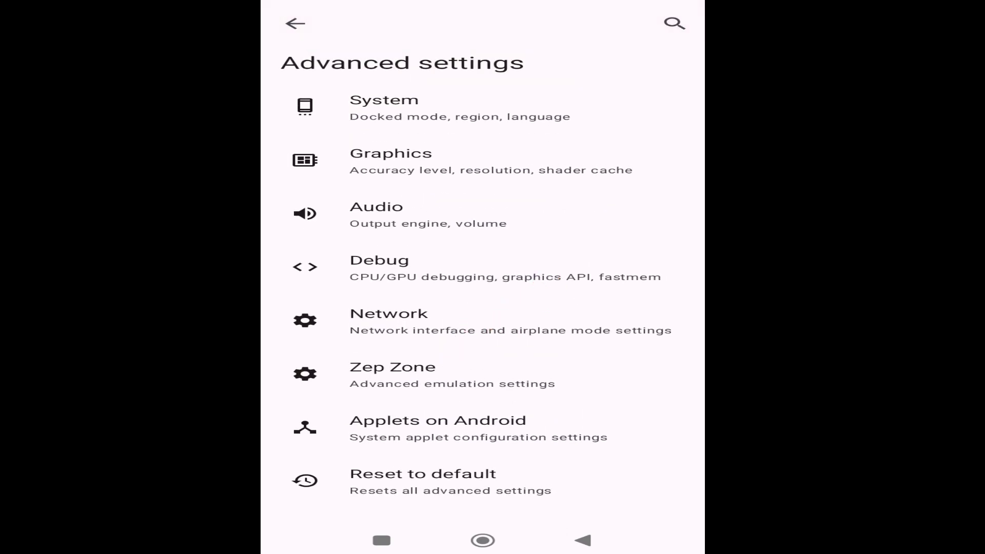
click(393, 375)
scroll(482, 287, down, 3)
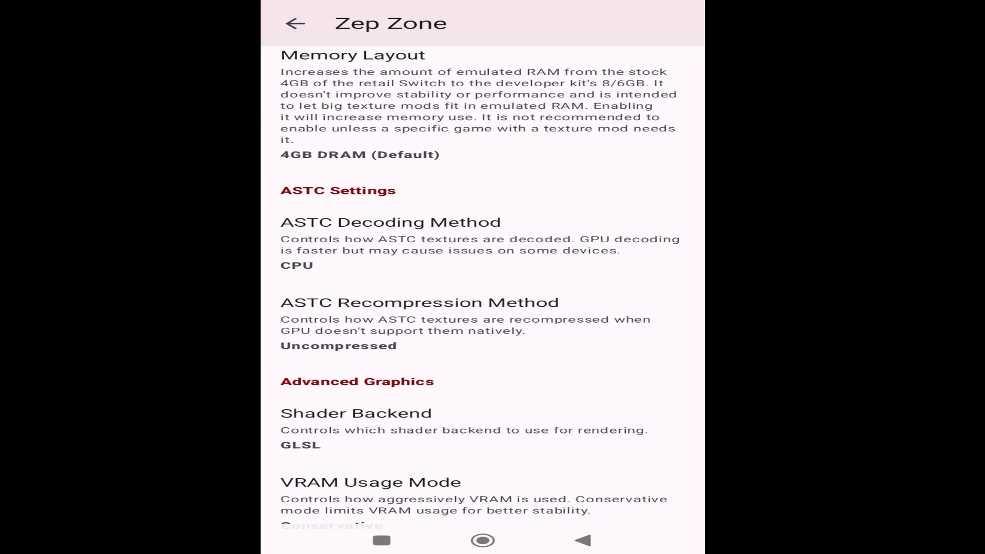
scroll(483, 287, down, 3)
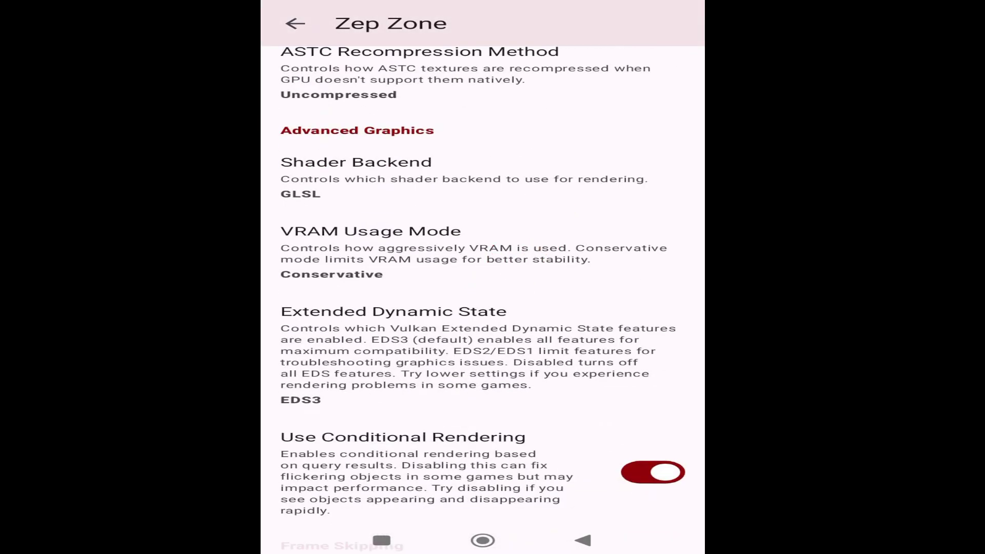
click(472, 356)
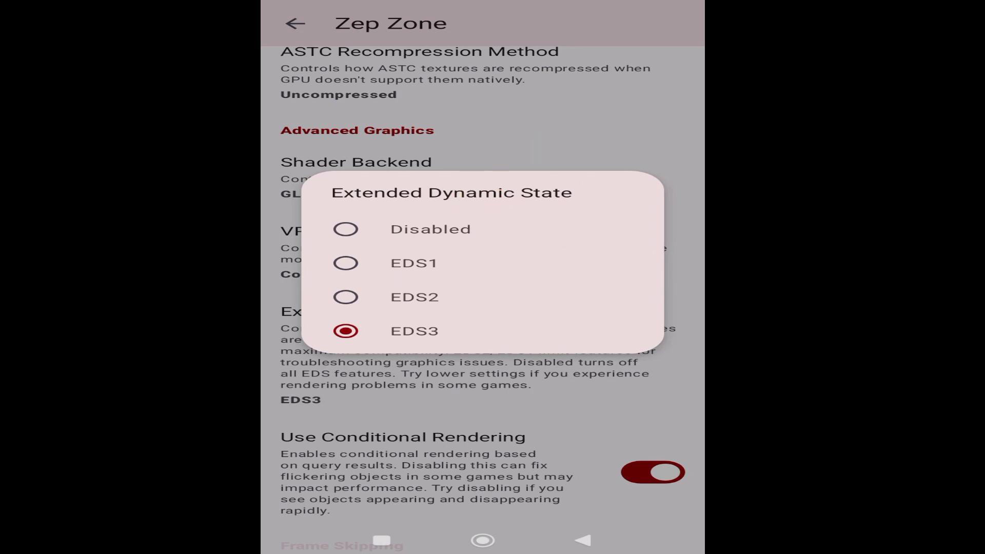
click(430, 230)
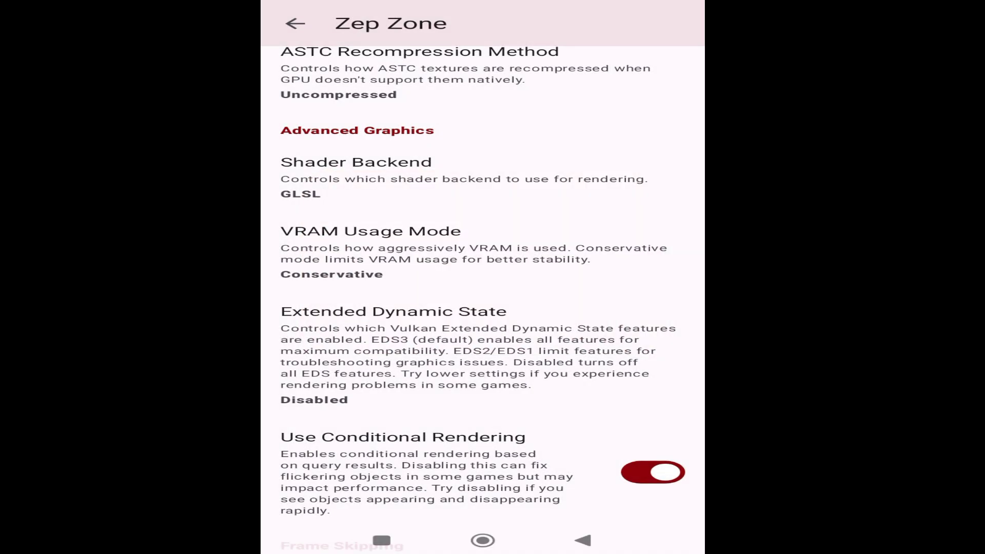
scroll(482, 287, up, 3)
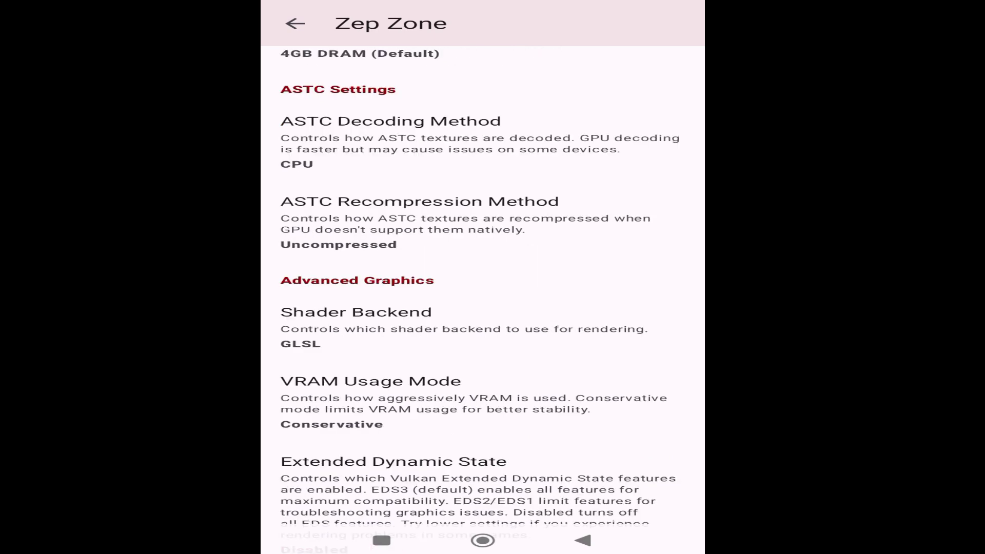
click(583, 540)
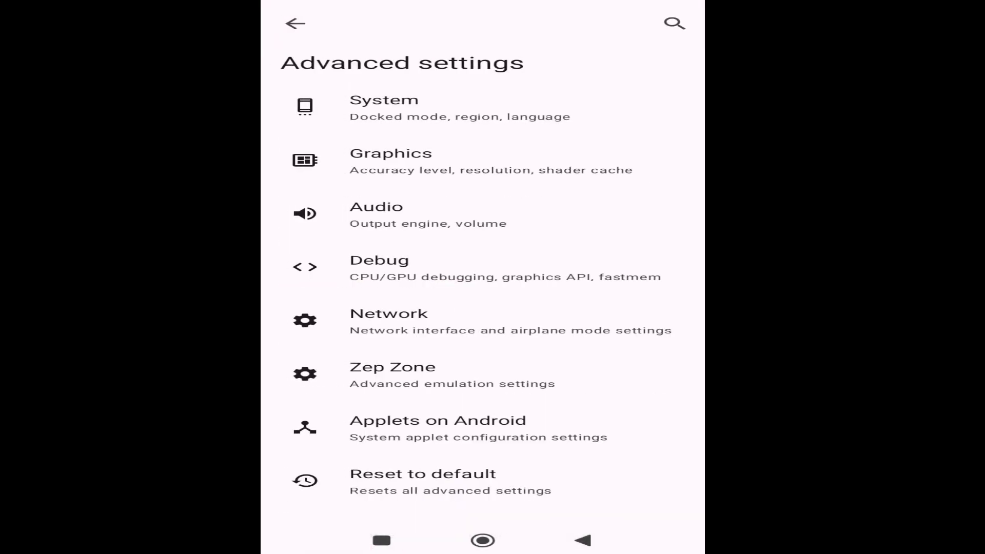
Back out to the Games library and launch Demons are coming!
click(583, 540)
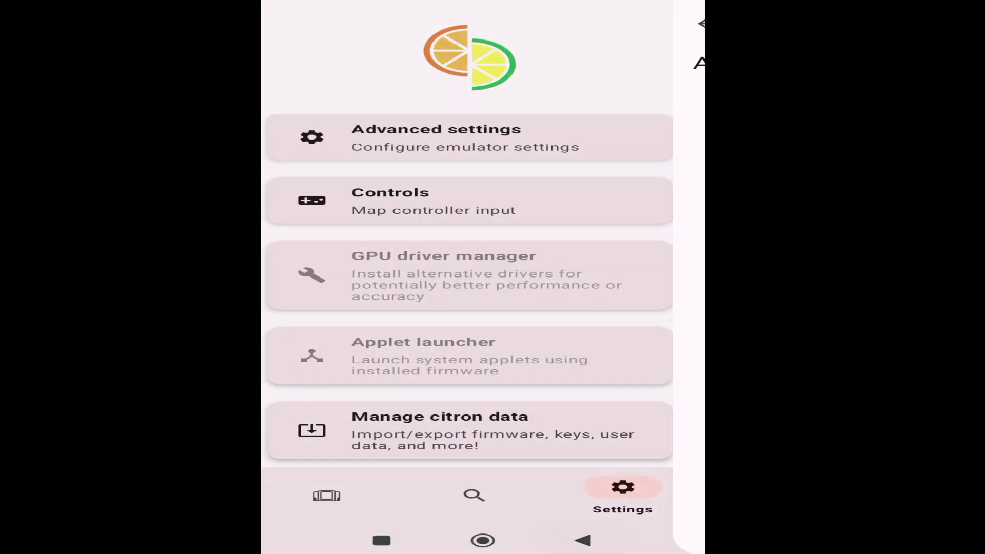
click(583, 541)
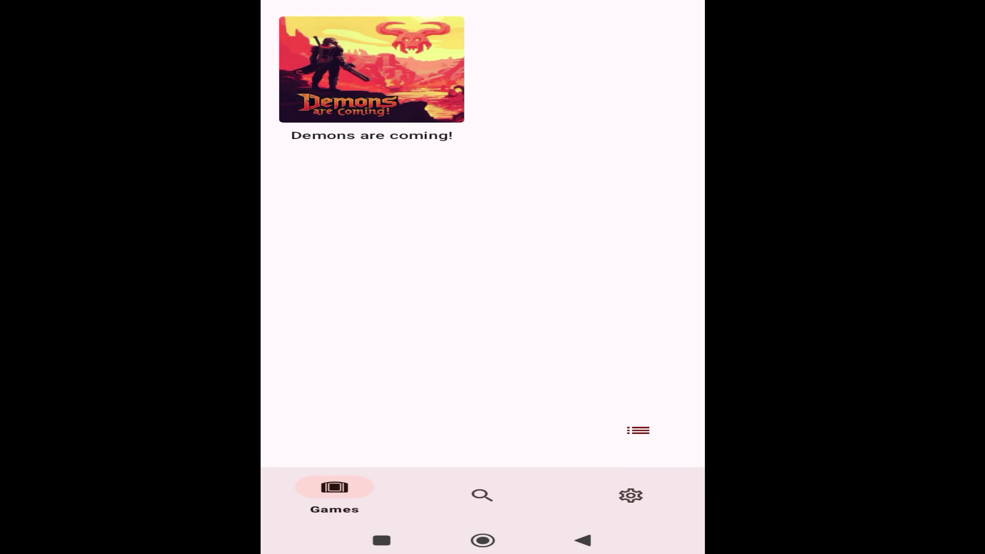
click(390, 62)
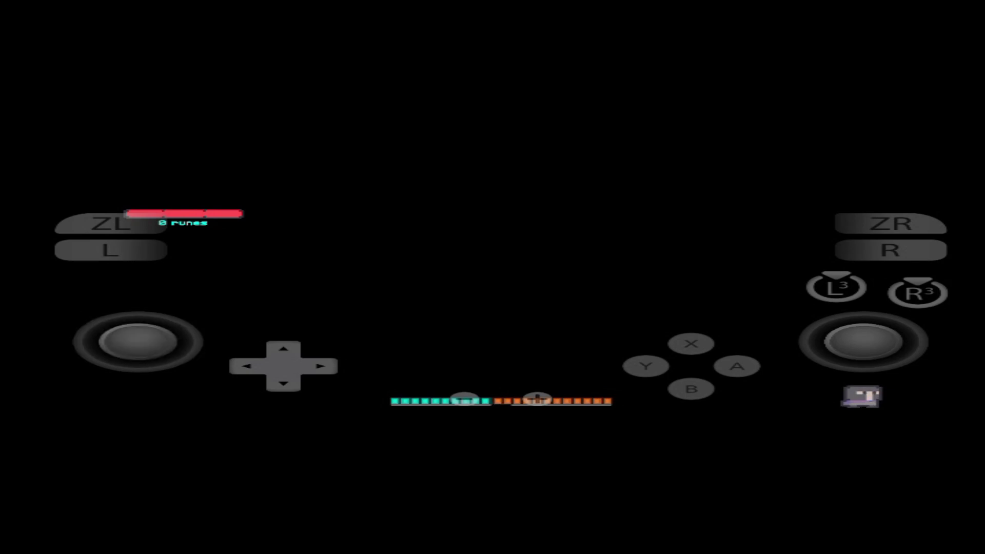
Test the game's on-screen buttons and steering, then exit to the library.
click(738, 366)
click(646, 366)
click(738, 366)
drag(138, 341, 111, 331)
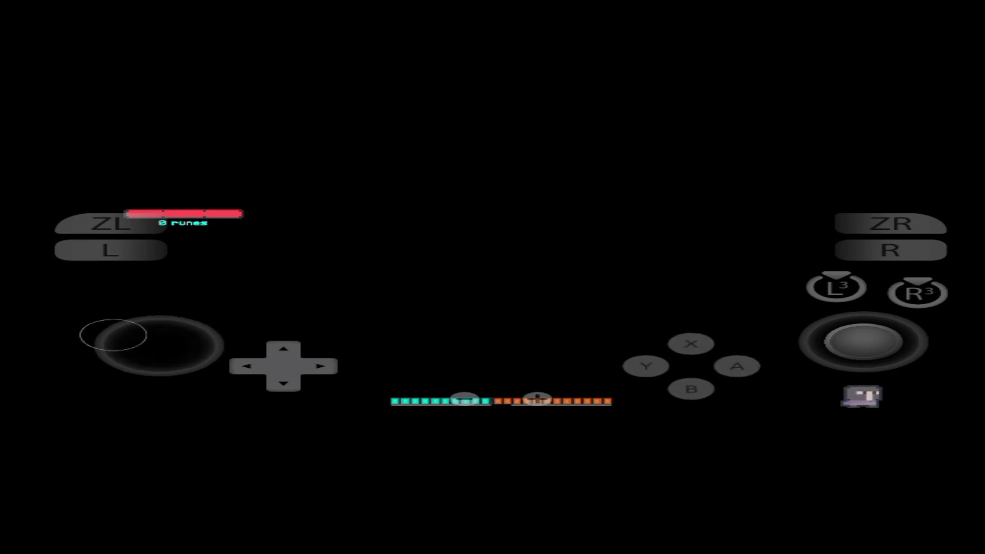
key(Escape)
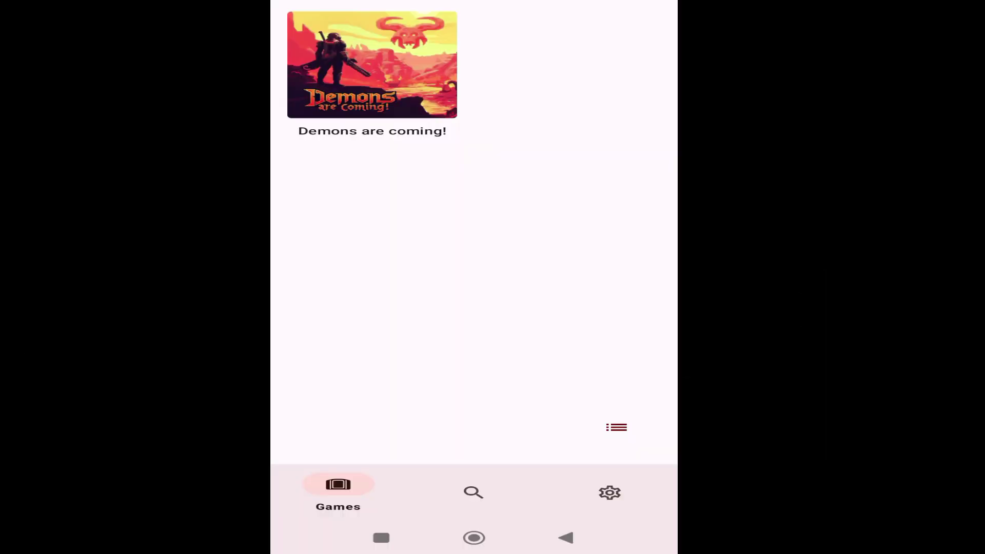
From the Settings tab, scroll to and open Manage citron data.
click(610, 492)
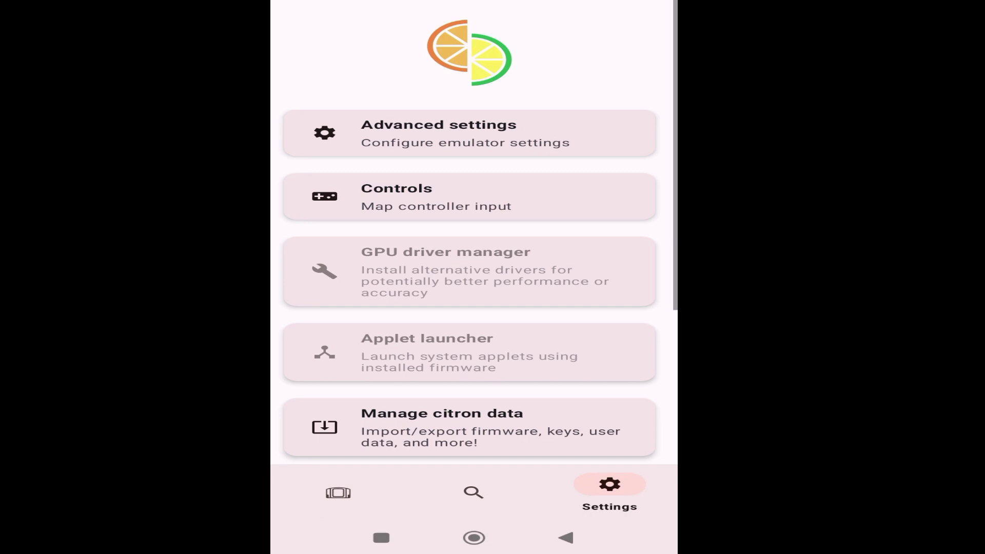
scroll(470, 231, down, 5)
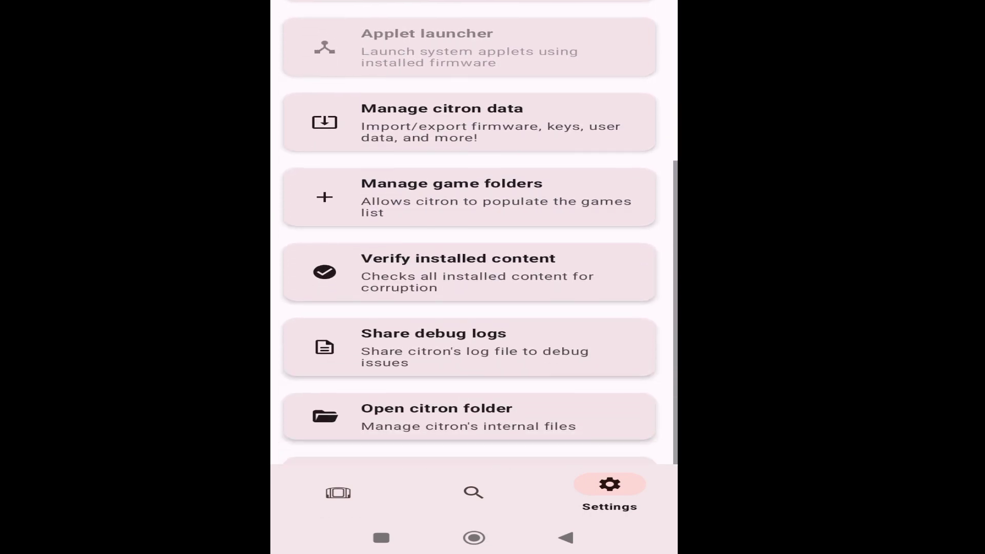
scroll(469, 231, up, 1)
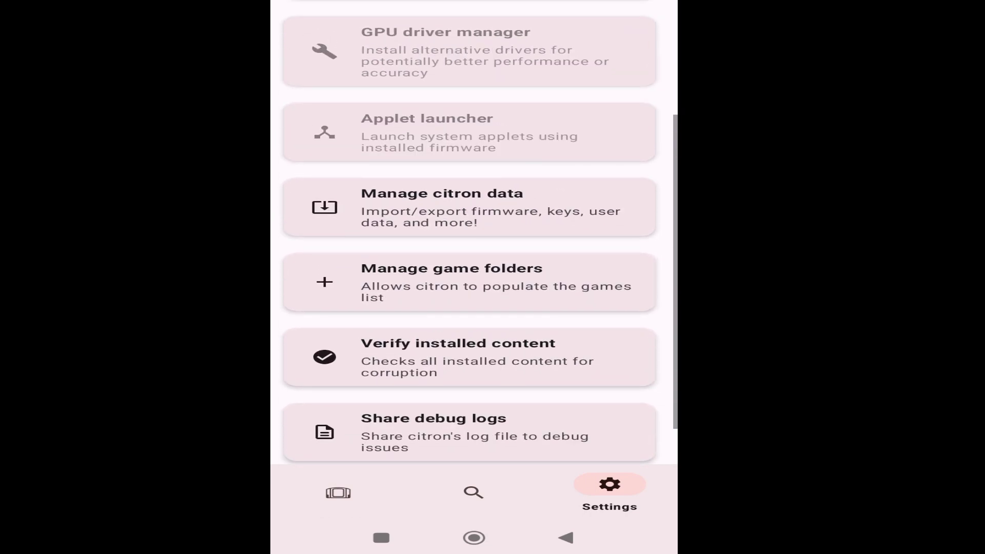
scroll(469, 231, up, 2)
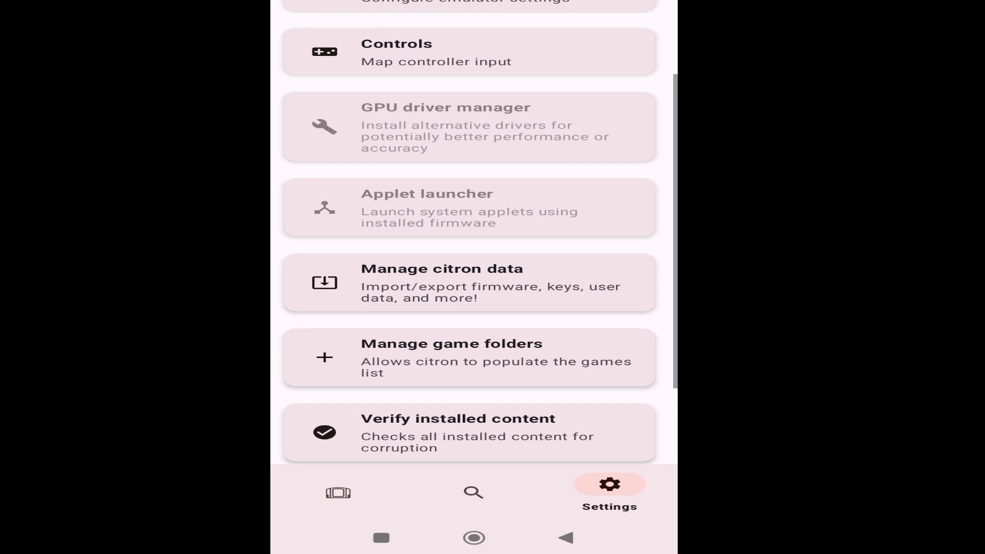
click(470, 282)
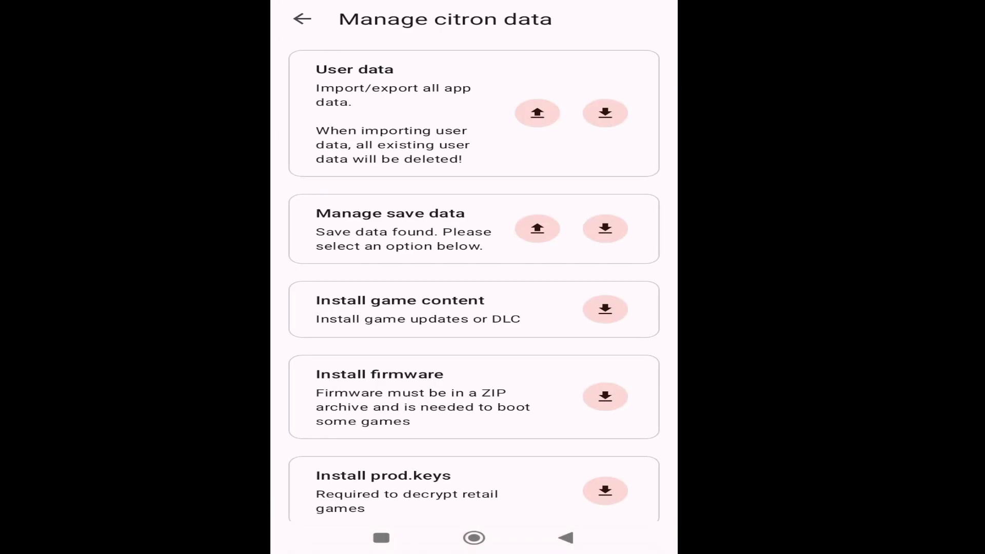
scroll(474, 285, down, 3)
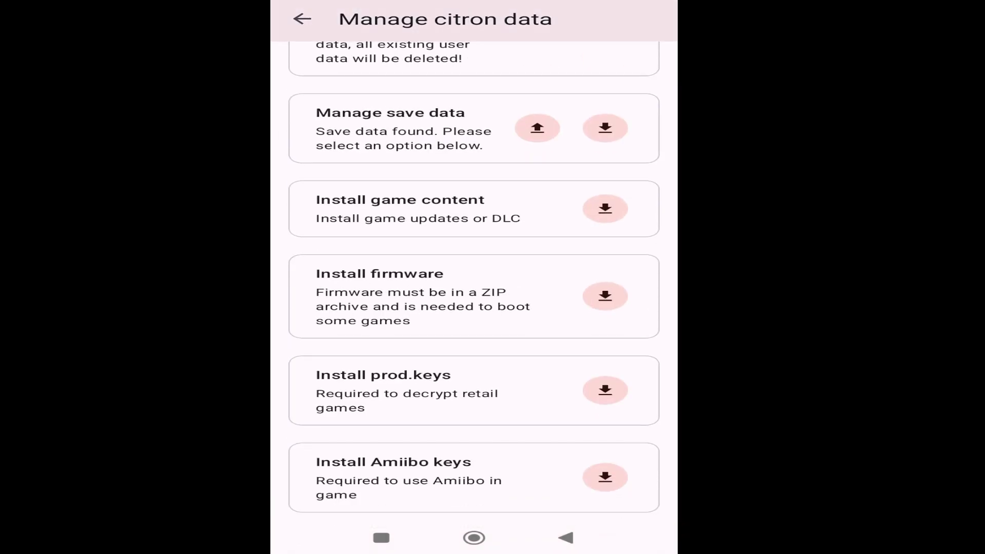
Install the Firmware zip and prod.keys from the 3ds folder, then return to Settings.
click(606, 296)
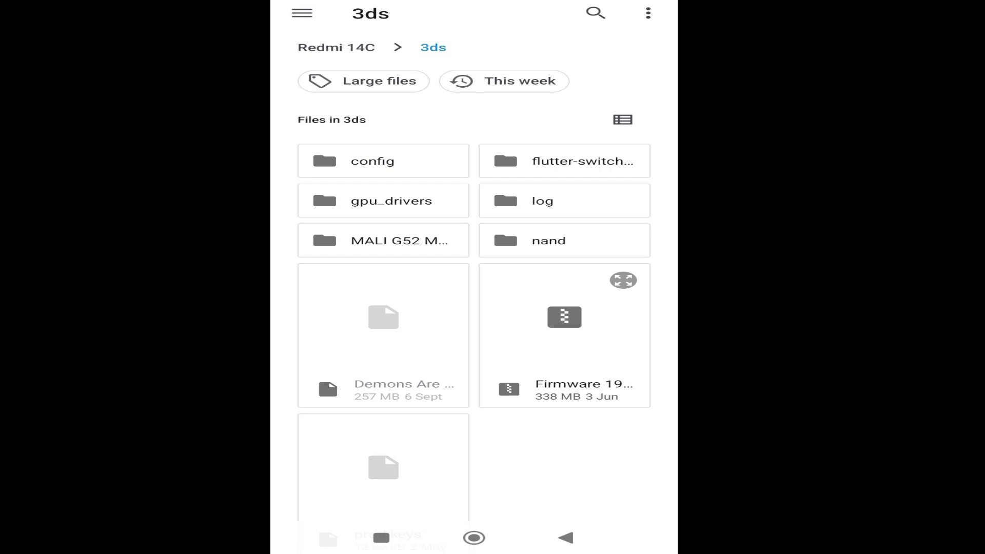
click(565, 333)
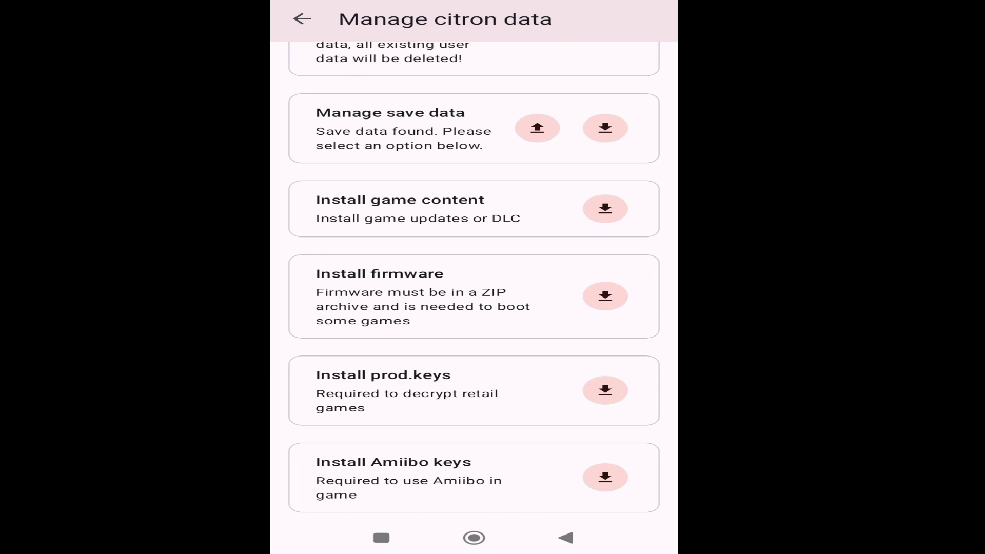
click(605, 390)
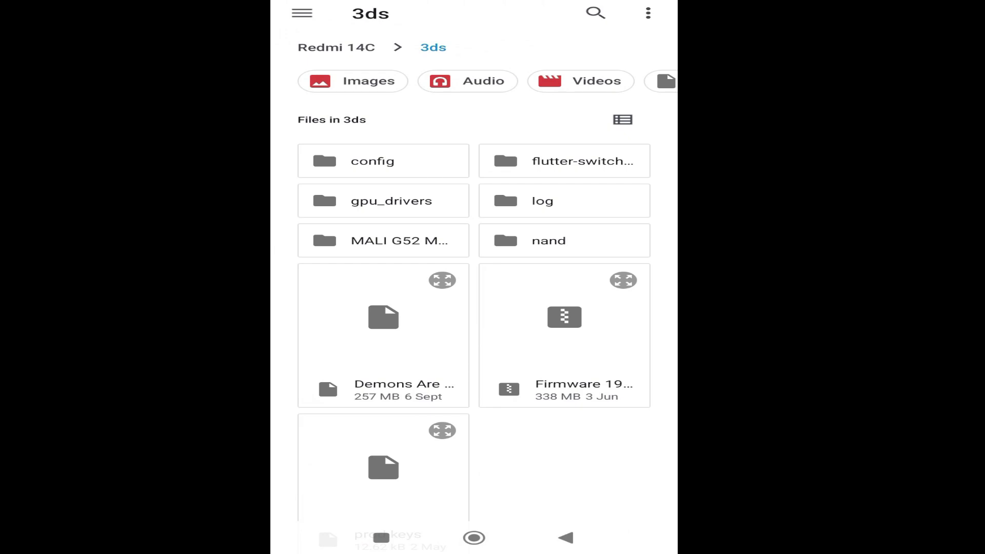
scroll(474, 288, down, 2)
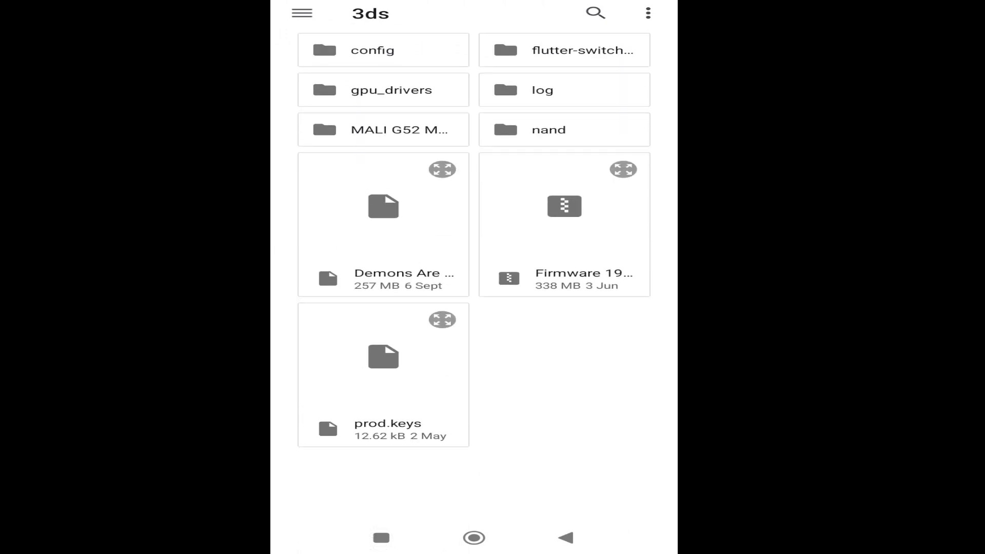
click(384, 375)
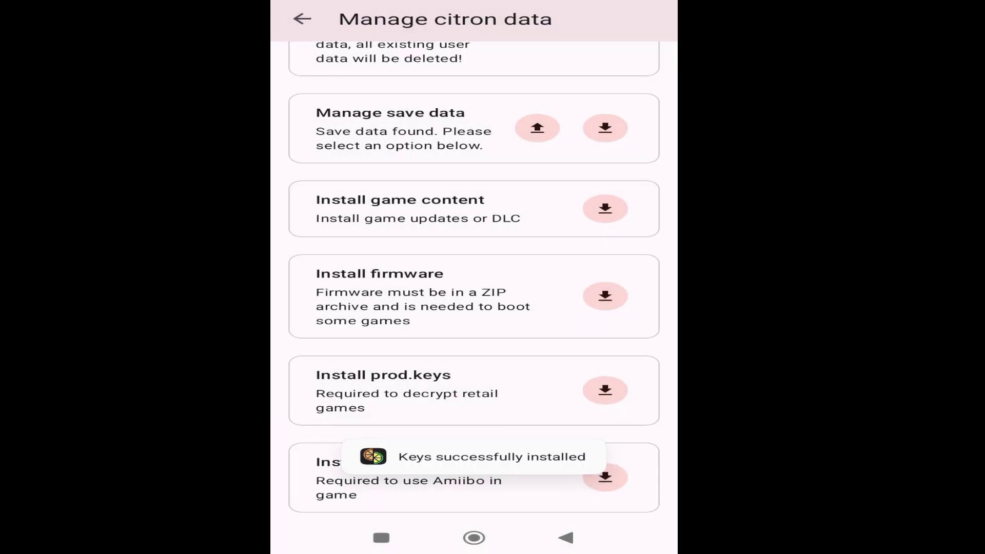
click(566, 538)
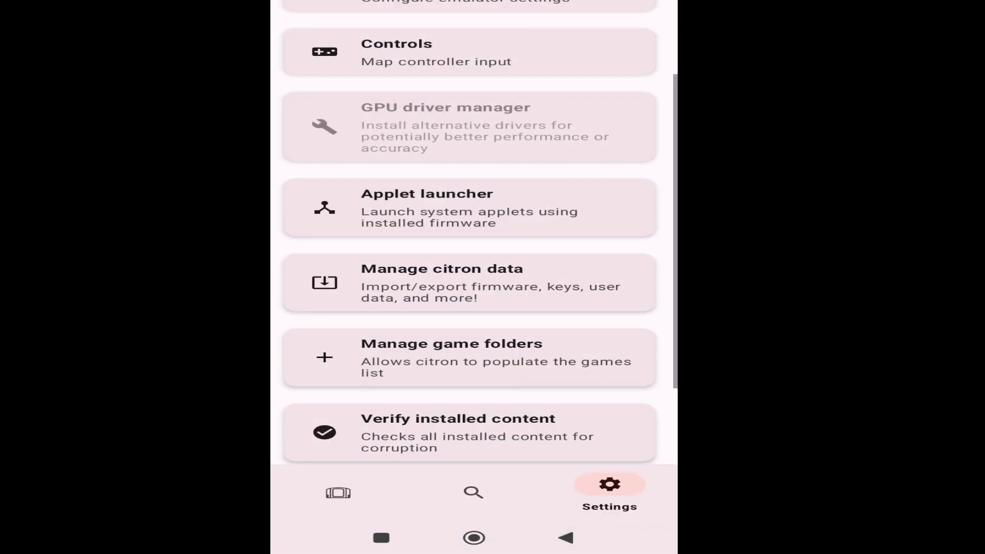
Leave citron and uninstall it from its home-screen icon's trash option.
click(565, 537)
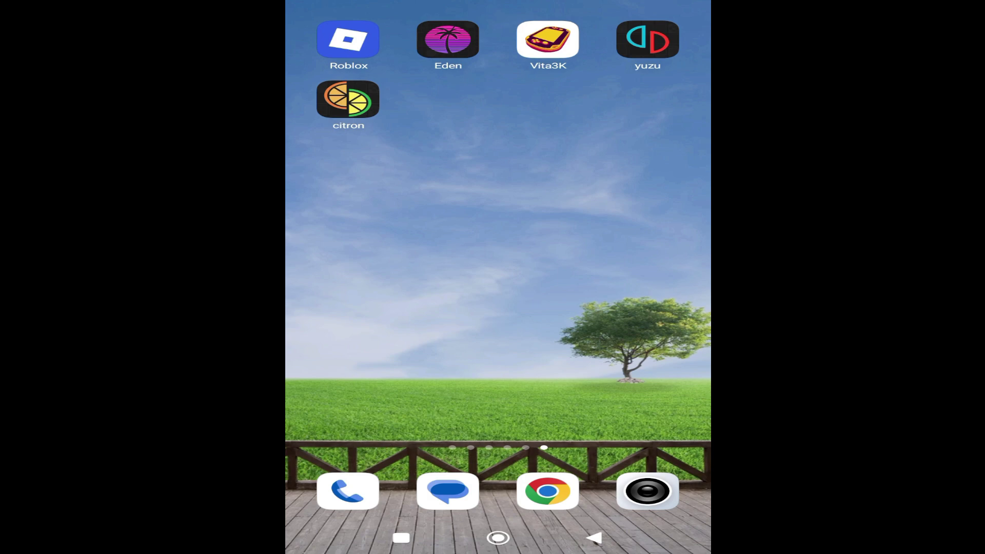
click(348, 99)
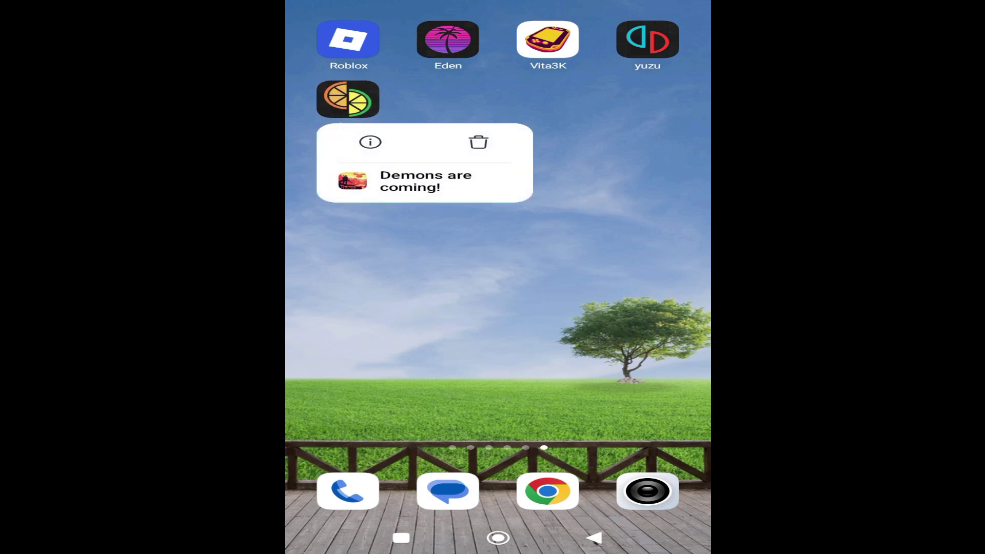
click(478, 142)
click(587, 479)
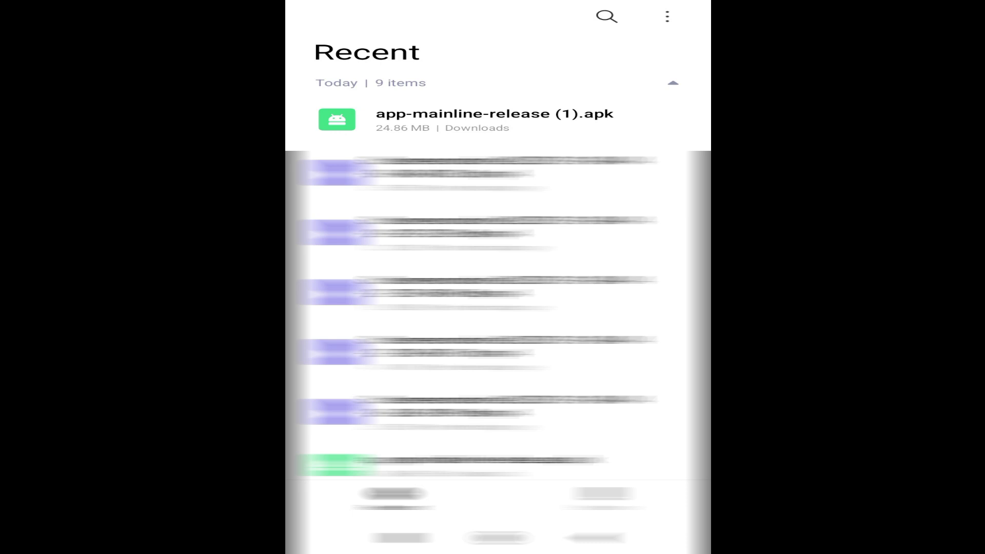
Install citron from app-mainline-release (1).apk in the file manager.
click(462, 120)
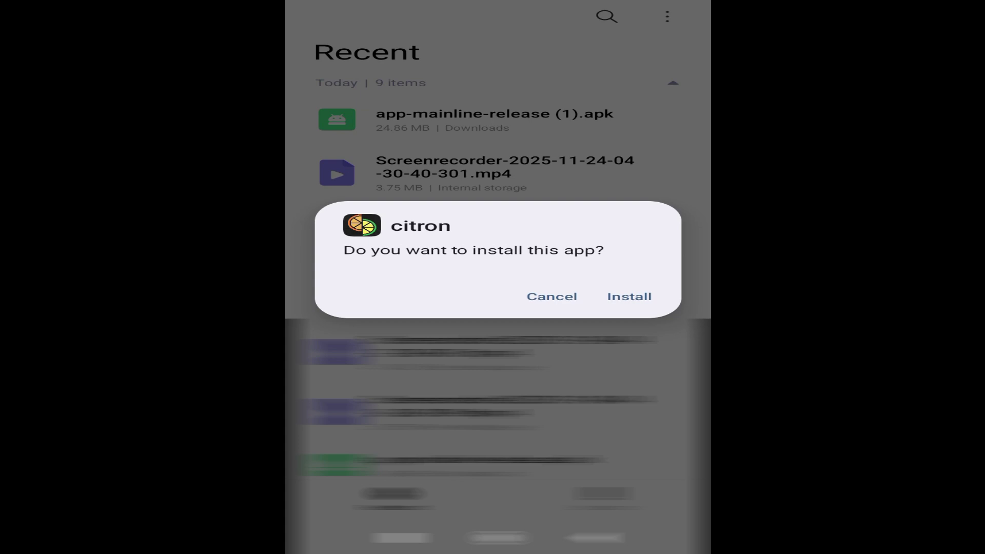
click(629, 297)
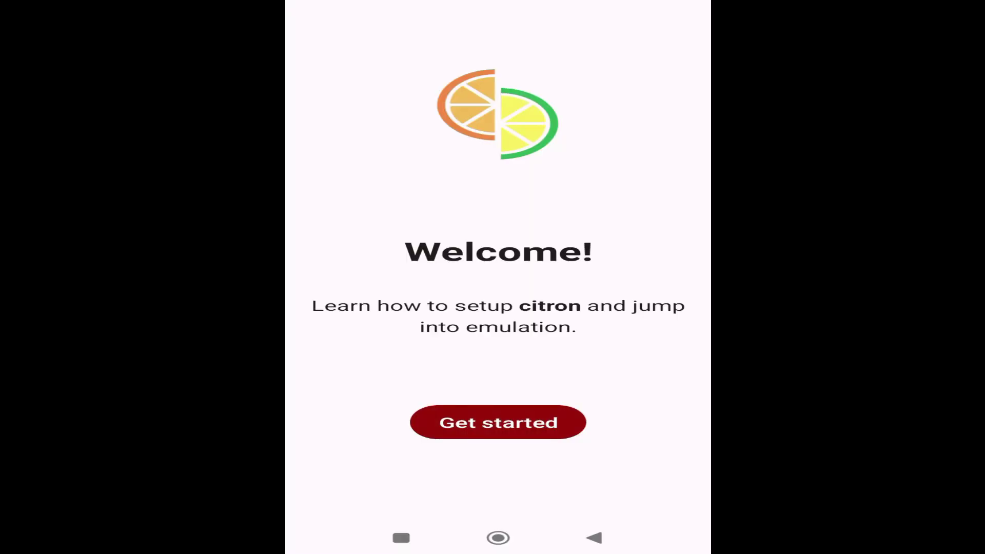
Start the setup wizard, skip notification permission, and install prod.keys as the keys file.
click(498, 423)
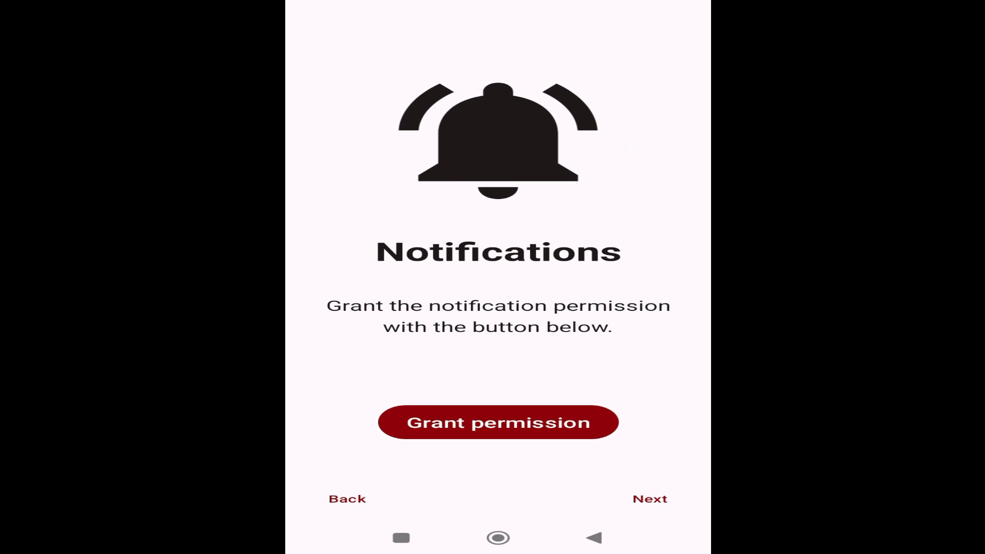
click(650, 499)
click(606, 303)
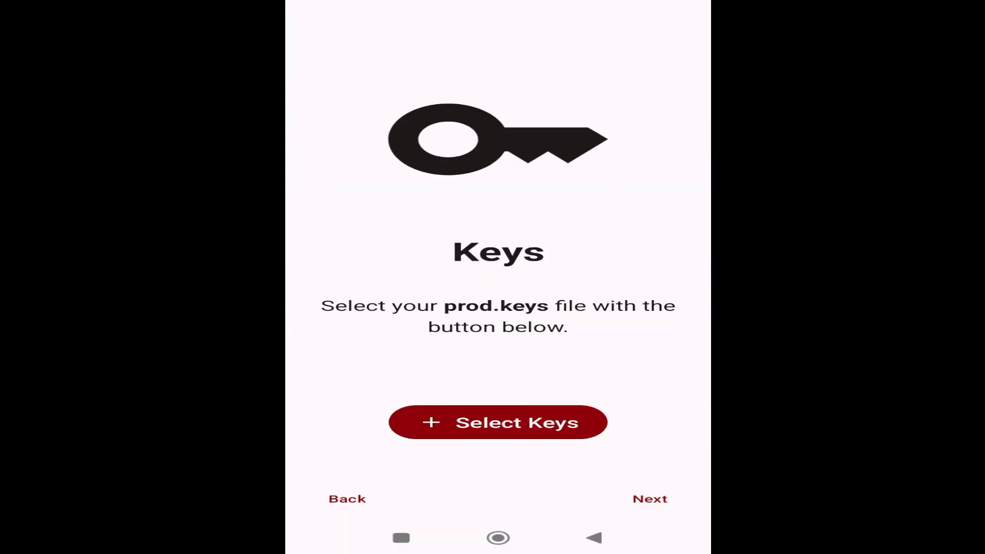
click(498, 422)
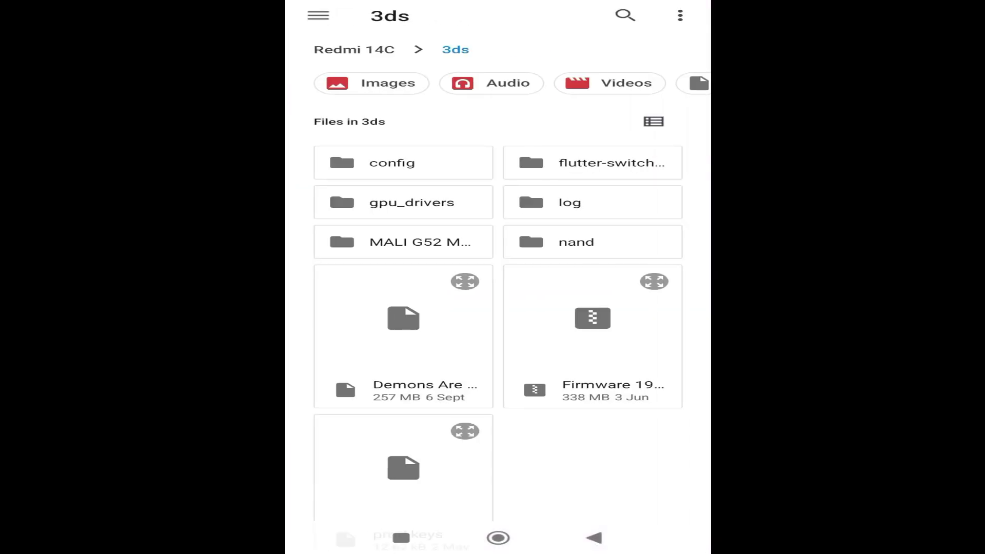
scroll(498, 308, down, 3)
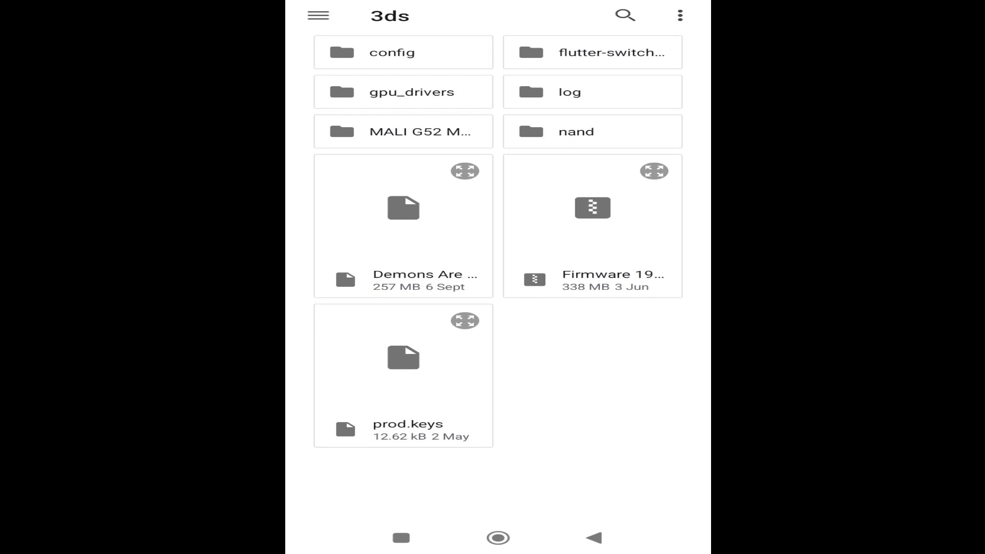
click(403, 374)
Add and allow the 3ds folder as the games directory, then finish setup.
click(498, 422)
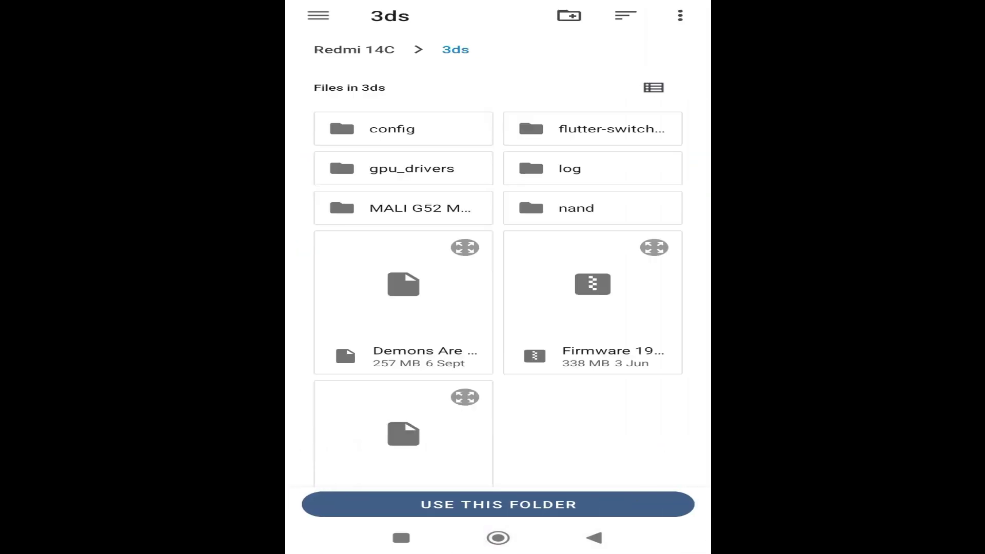
click(499, 504)
click(623, 302)
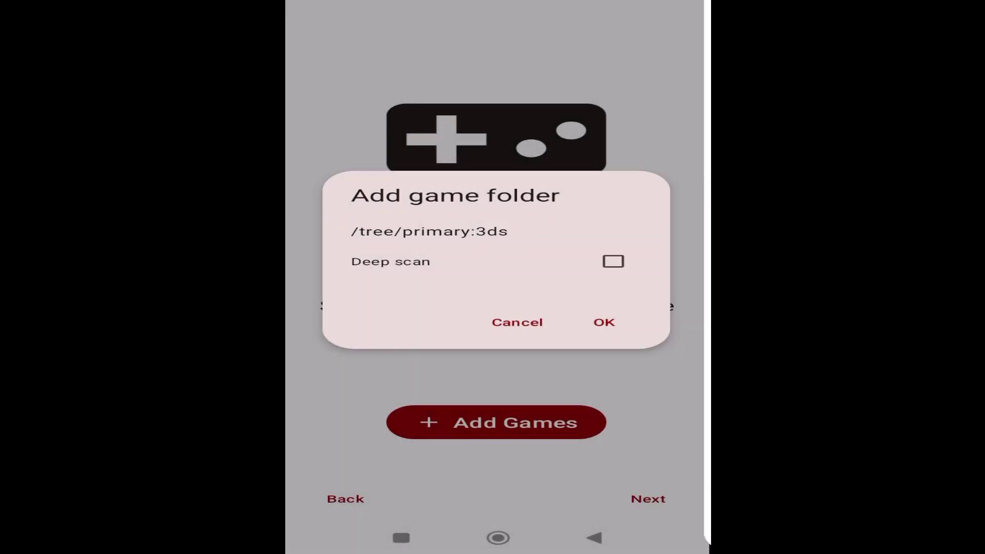
click(604, 323)
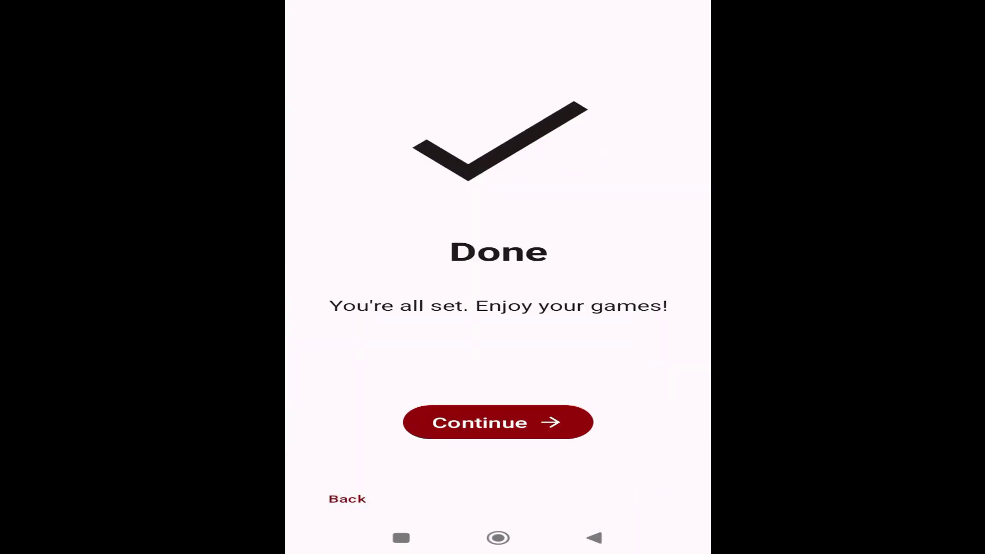
click(499, 423)
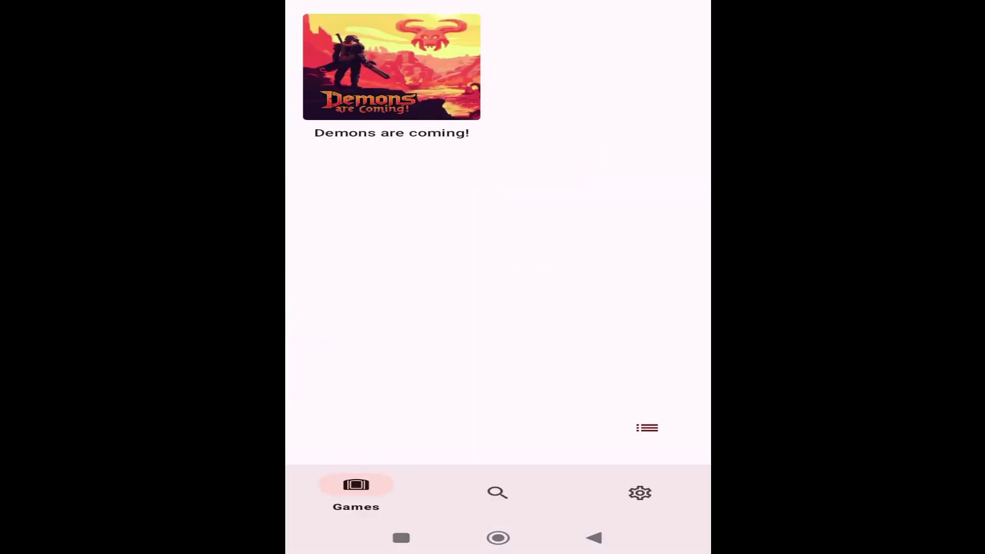
click(640, 492)
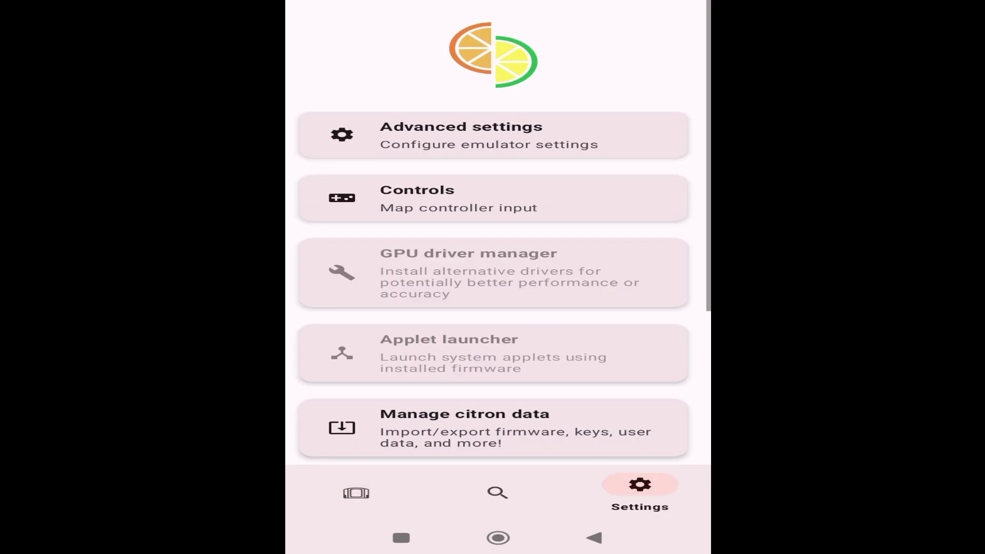
On the fresh install, set Zep Zone's Extended Dynamic State to Disabled, then back out.
click(462, 134)
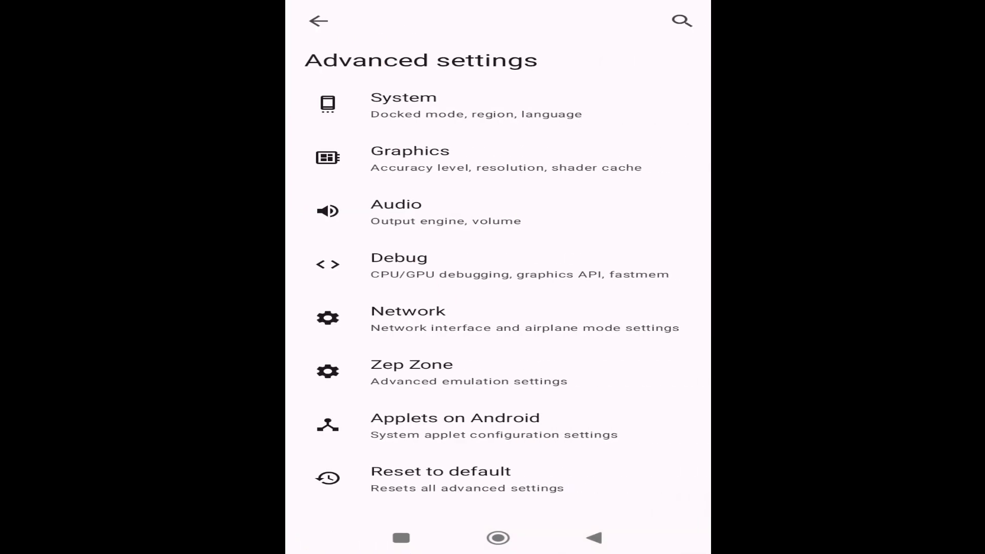
click(462, 373)
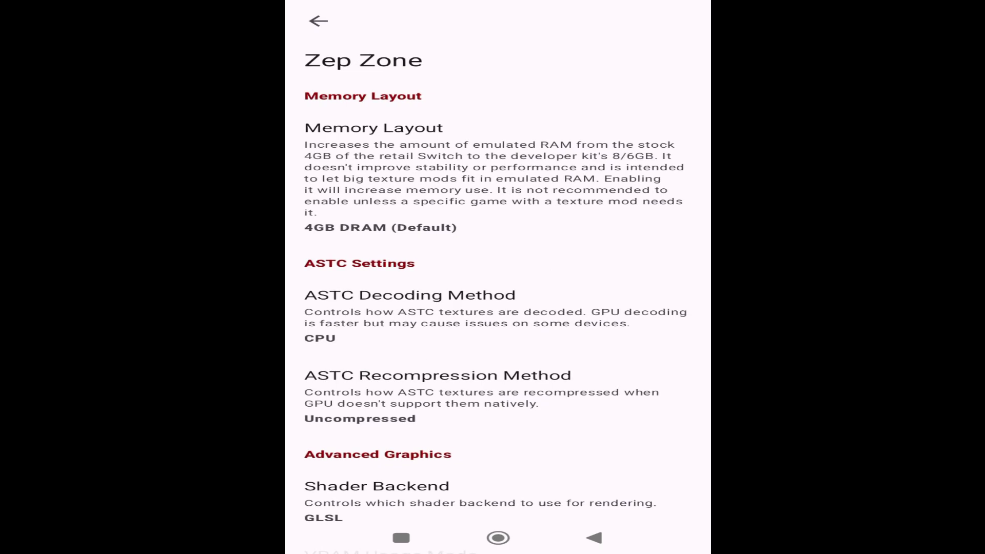
scroll(498, 298, down, 5)
scroll(498, 298, down, 3)
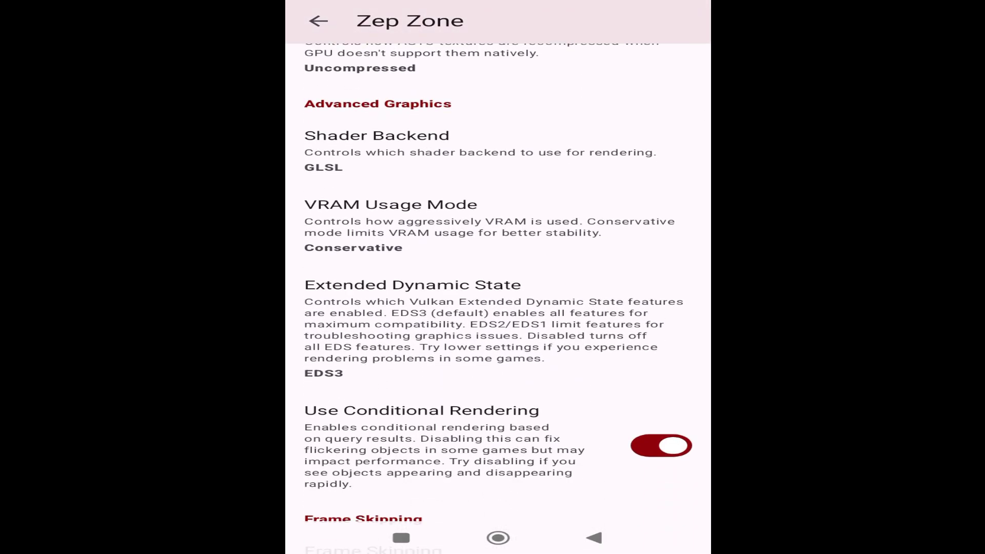
click(413, 319)
click(411, 225)
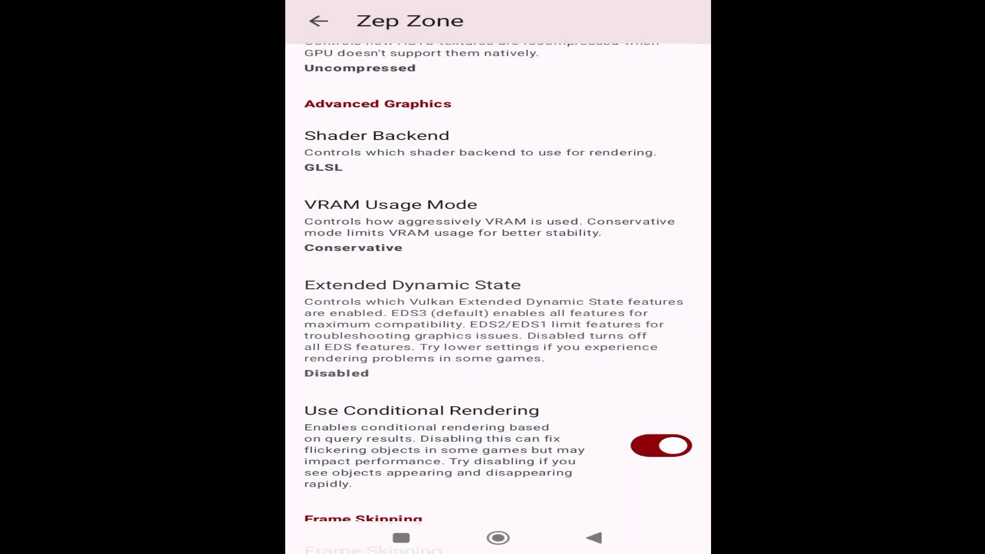
click(593, 537)
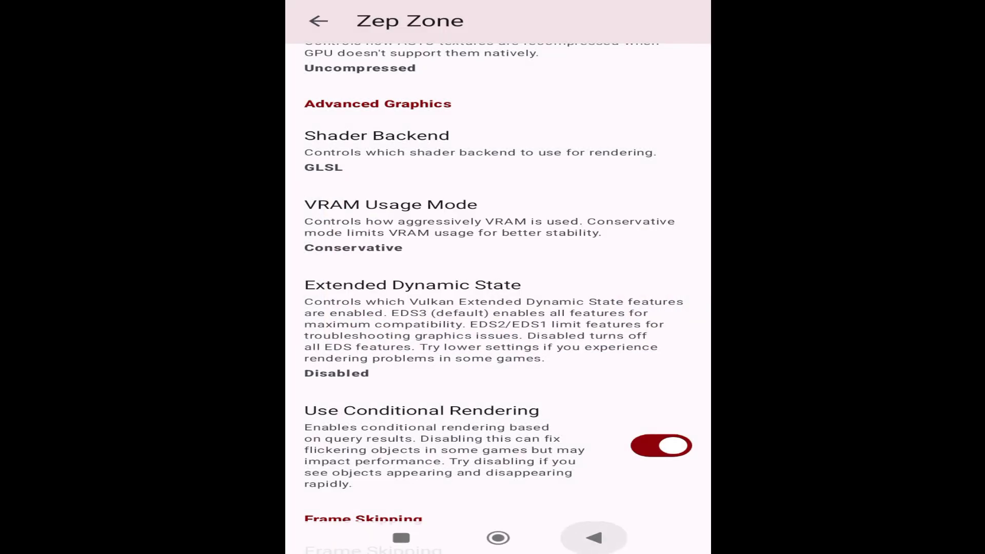
click(593, 538)
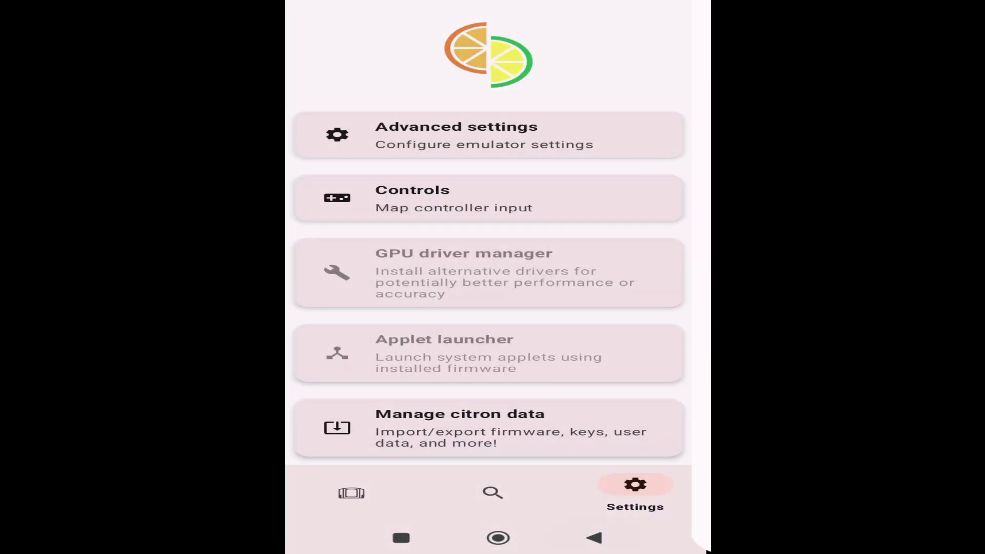
Install the Firmware 19 ZIP from the 3ds folder via Manage citron data, then return to the games list.
scroll(498, 231, down, 4)
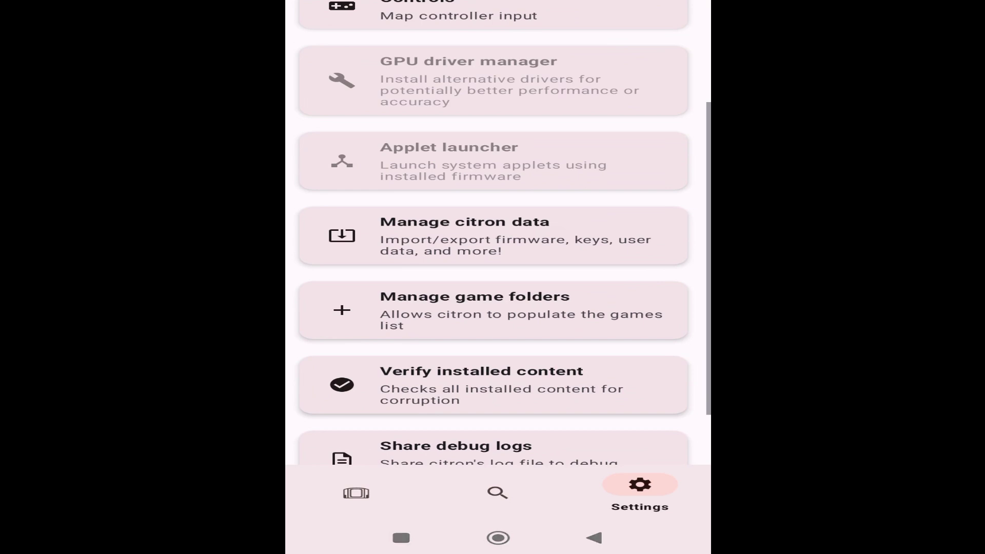
click(465, 236)
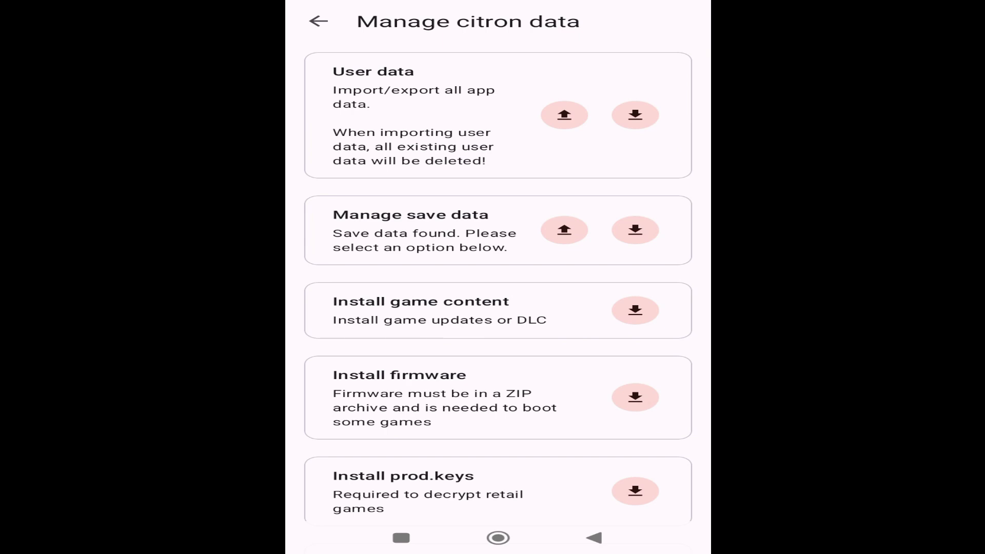
click(635, 397)
scroll(497, 257, down, 3)
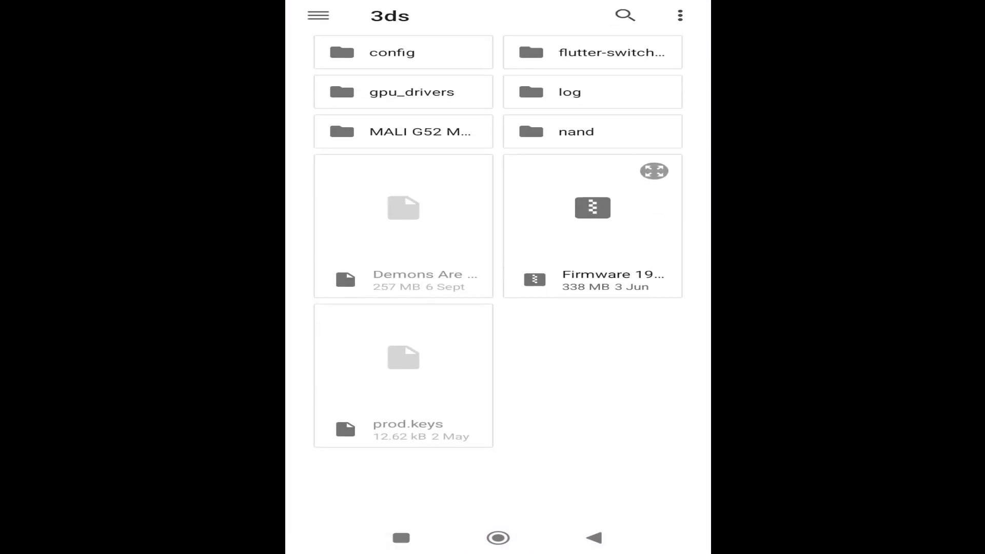
click(593, 226)
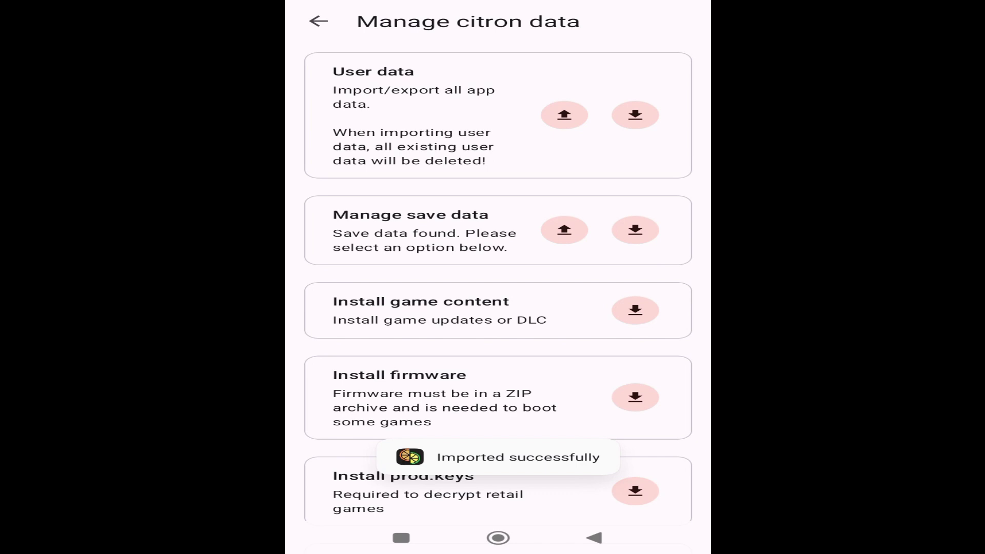
click(594, 538)
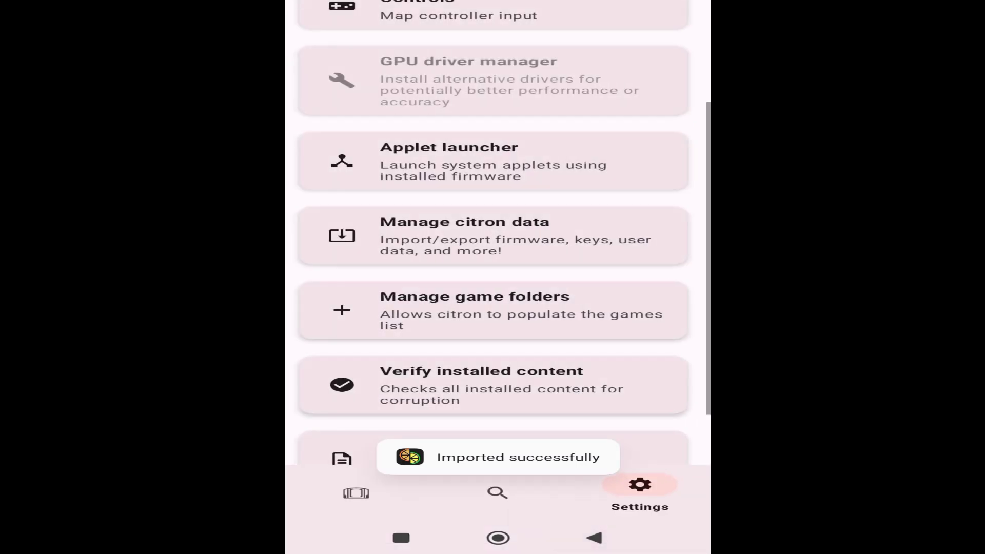
click(595, 538)
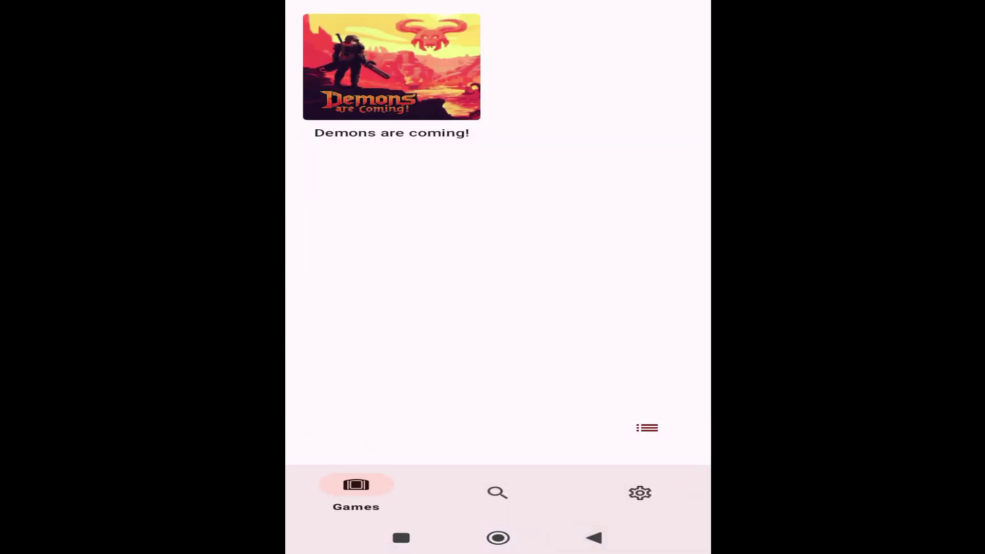
Launch Demons are coming! and confirm with A on its title menu.
click(391, 77)
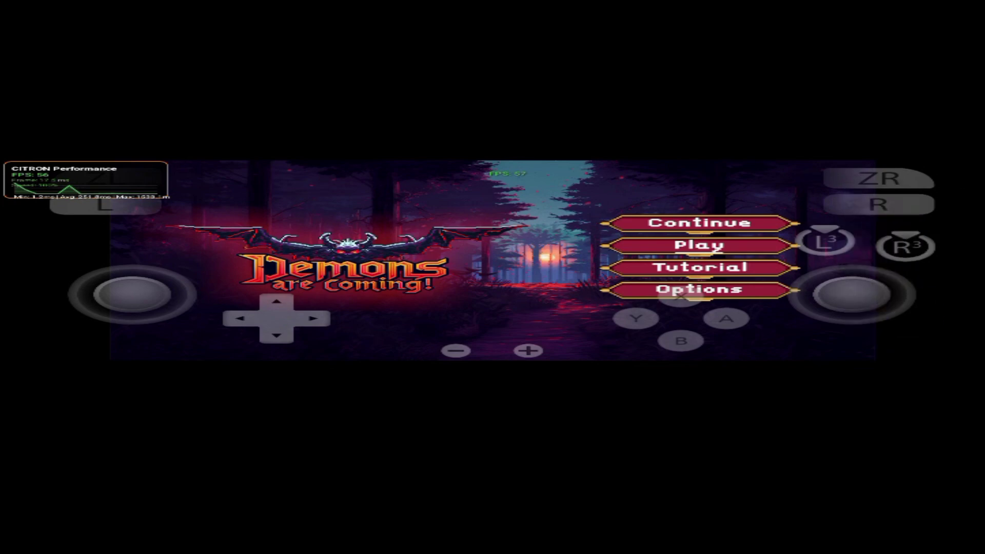
click(726, 319)
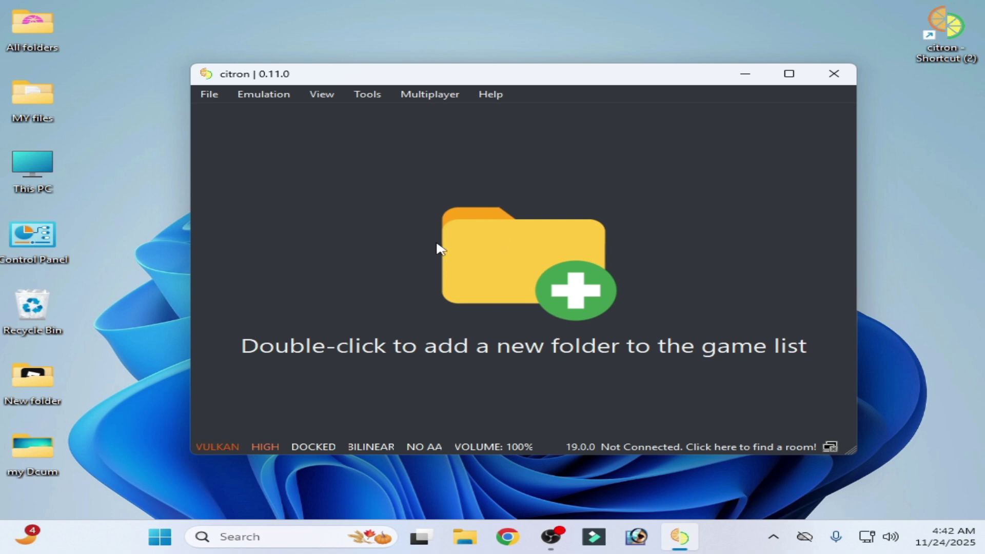
Set Extended Dynamic State to Disabled under Graphics (Adv), then apply and close the configuration.
drag(580, 80, 529, 80)
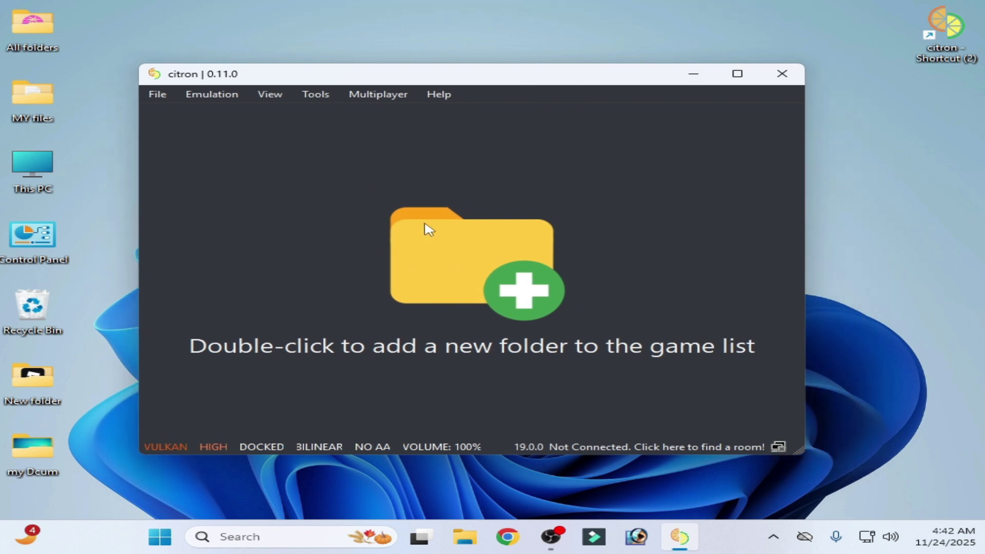
click(215, 94)
click(210, 185)
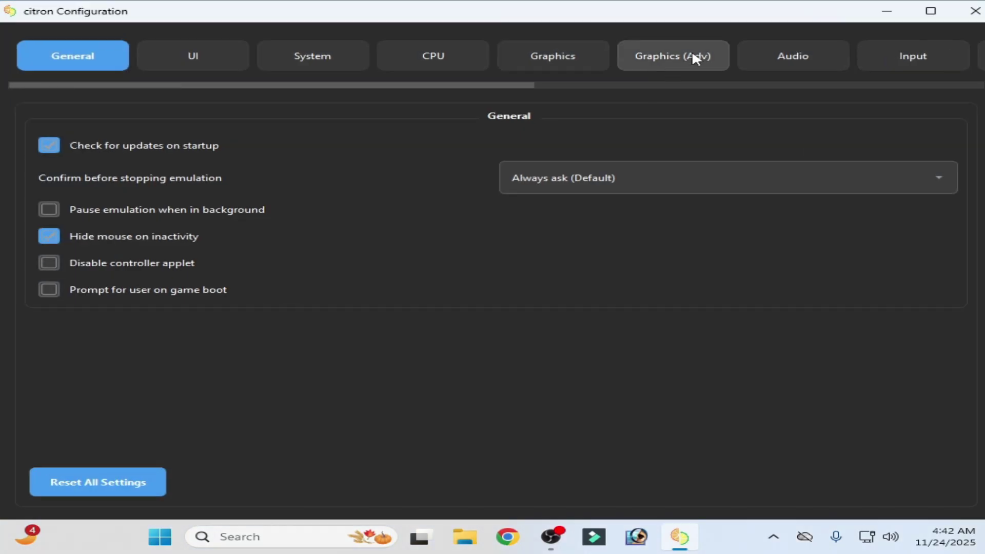
click(691, 51)
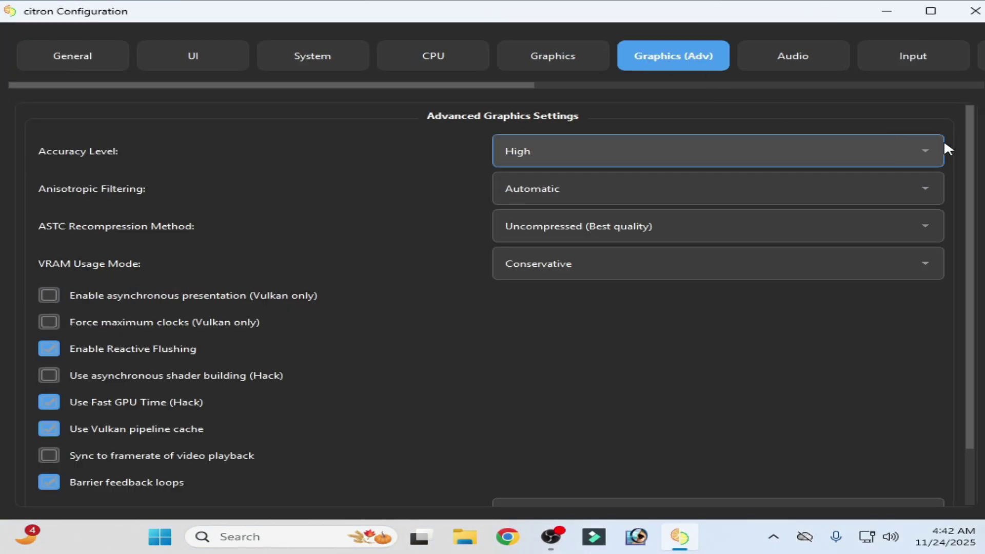
drag(975, 148, 975, 369)
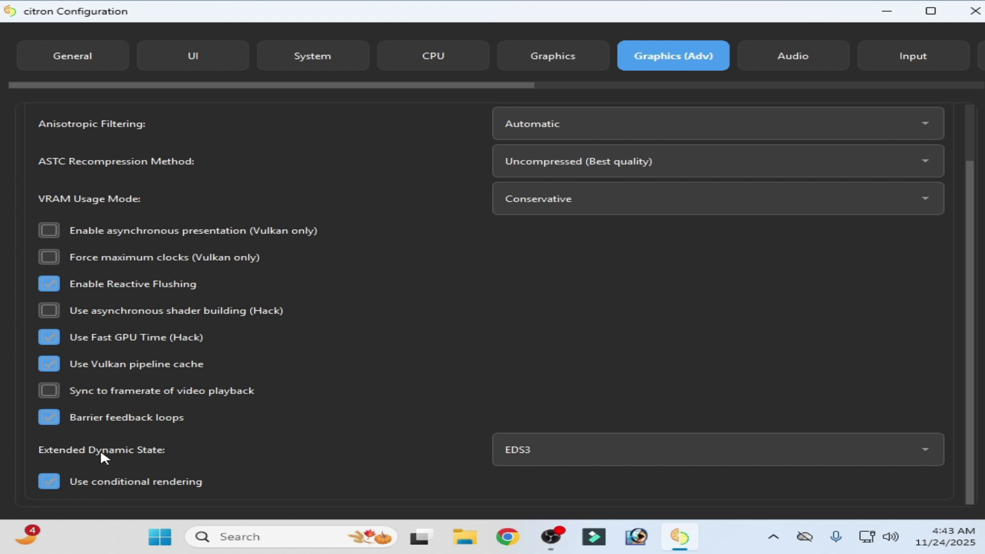
click(559, 450)
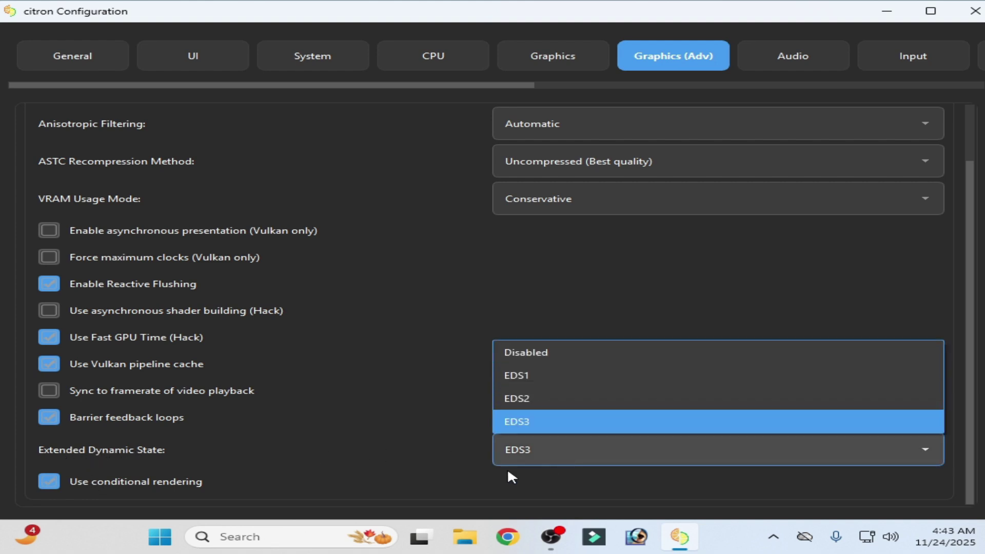
click(528, 352)
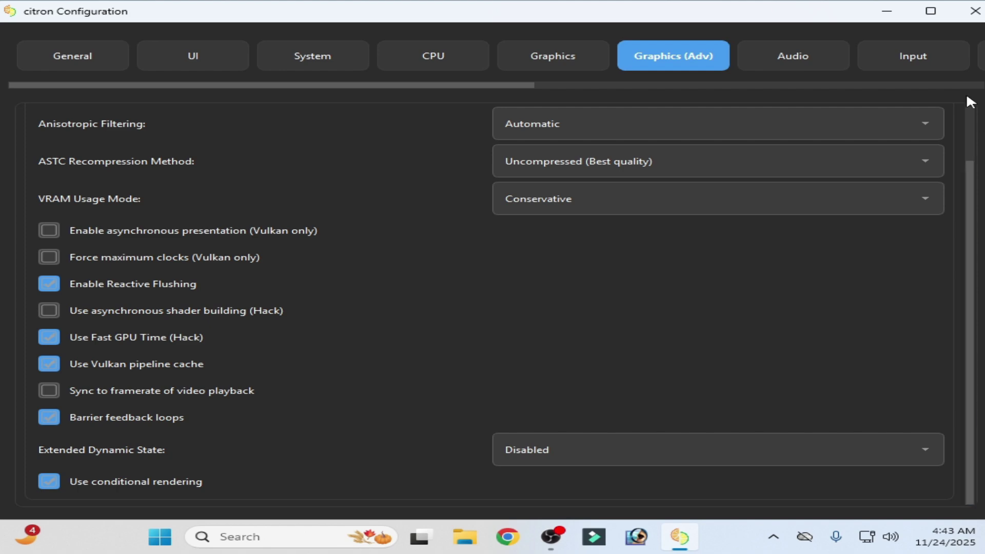
click(931, 11)
click(888, 494)
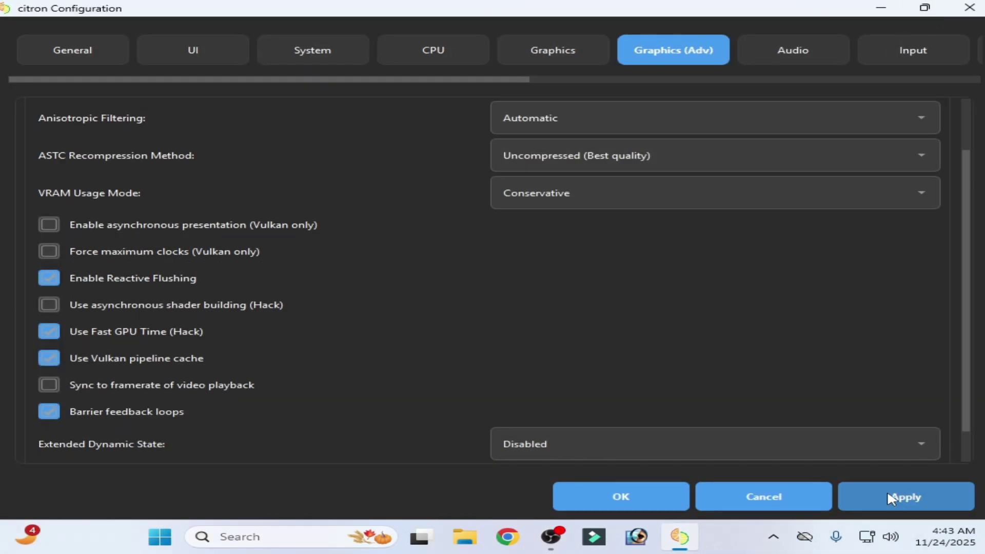
click(891, 497)
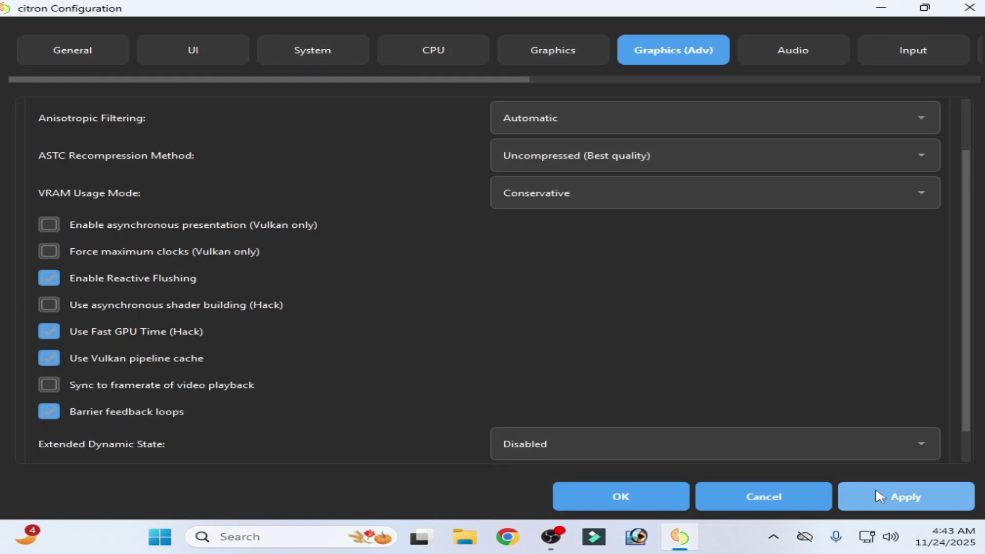
click(616, 501)
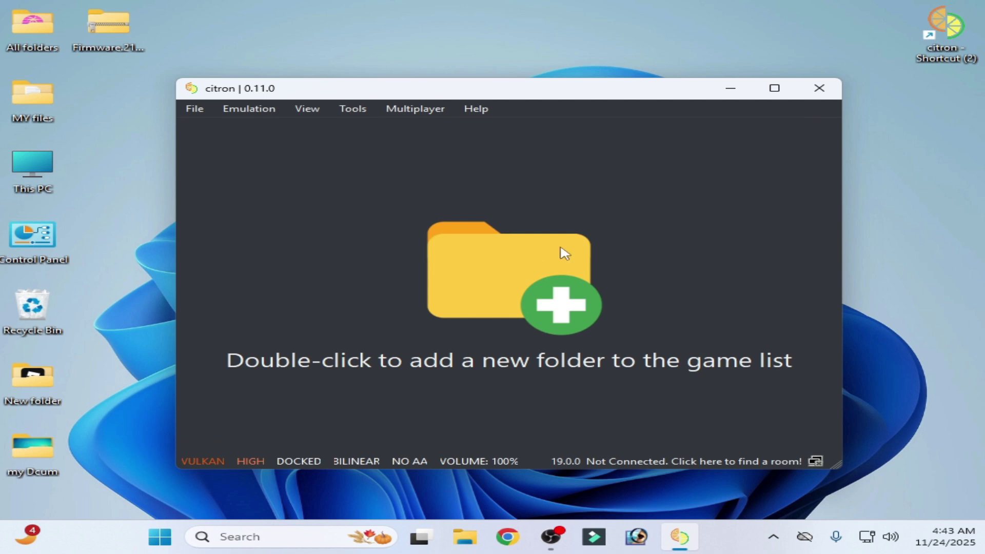
Open citron's user\keys folder to confirm prod.keys and title.keys_autogenerated, then close it and open Tools.
click(112, 57)
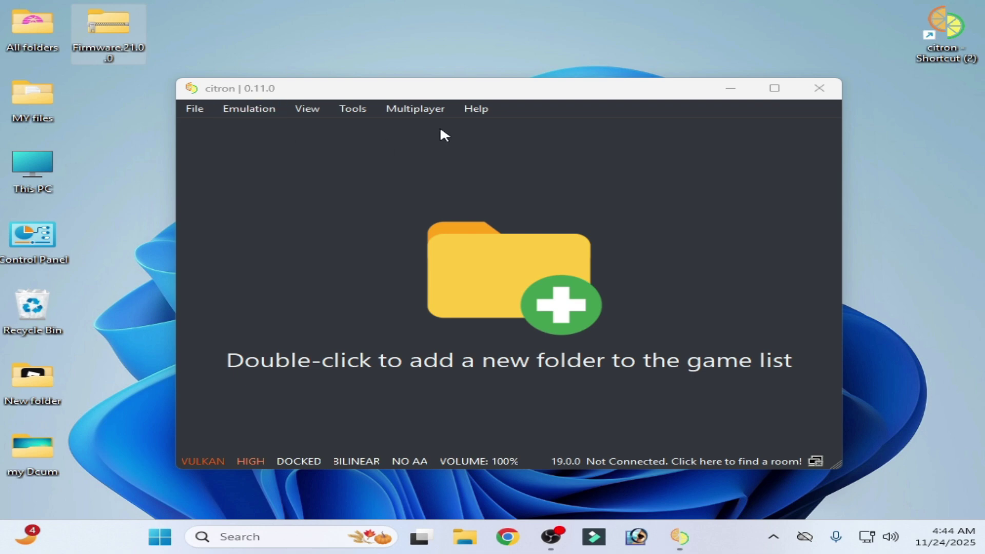
click(195, 108)
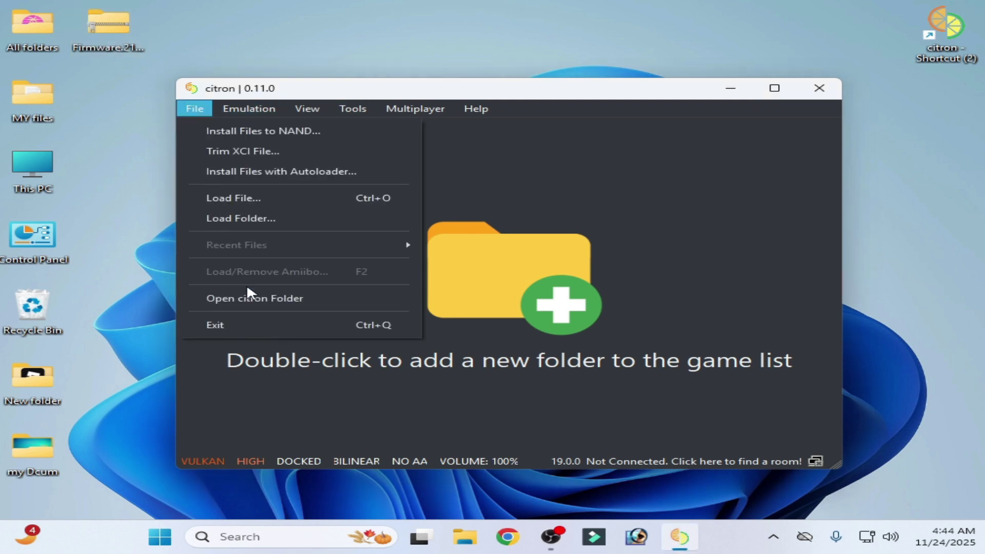
click(251, 300)
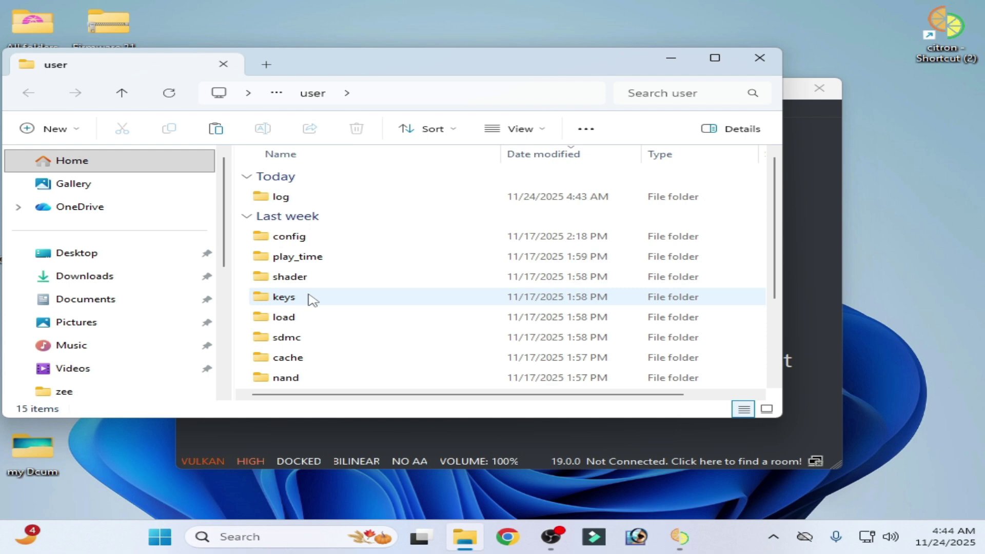
click(311, 297)
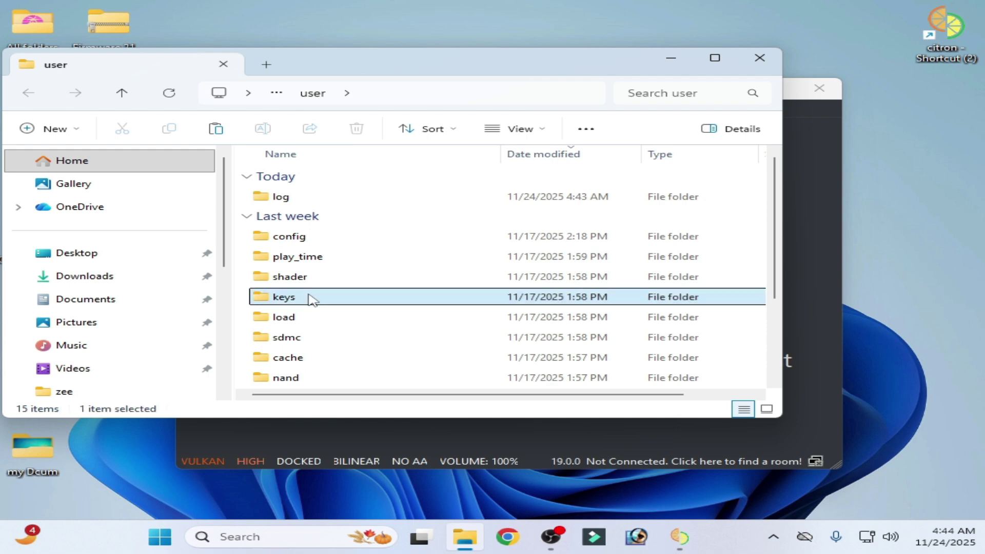
double_click(310, 297)
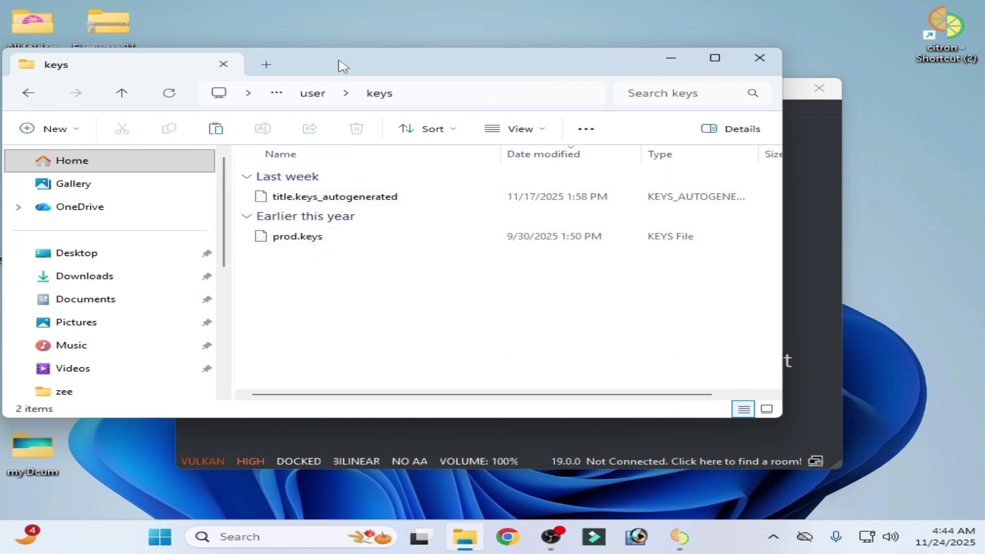
drag(338, 66, 342, 141)
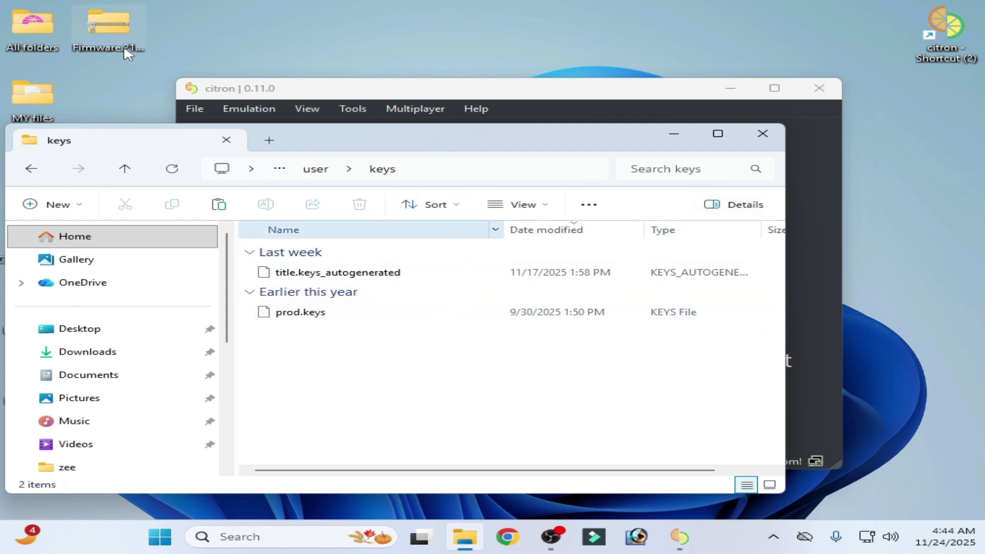
click(762, 134)
click(354, 110)
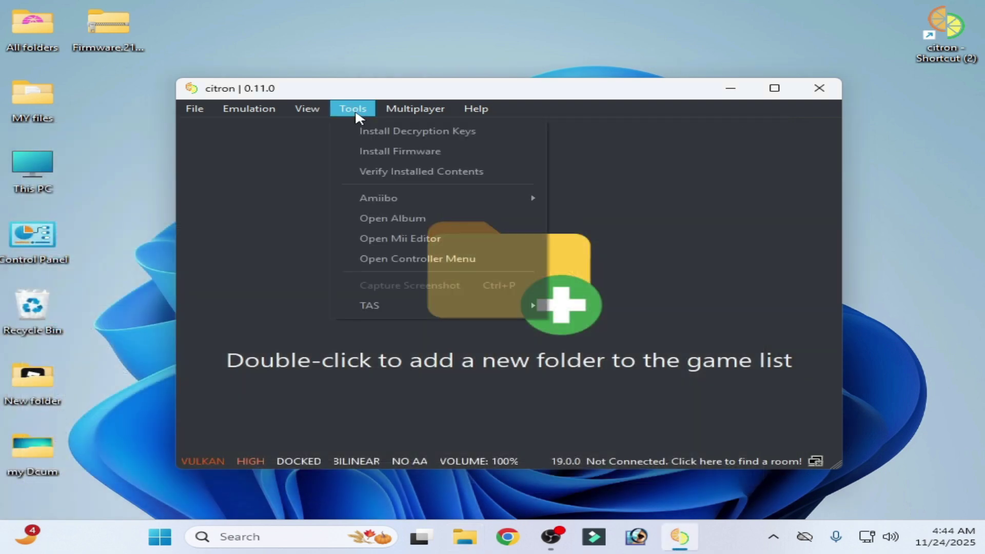
Install firmware from the Desktop Firmware.21.0.0 ZIP and dismiss the success message.
click(384, 152)
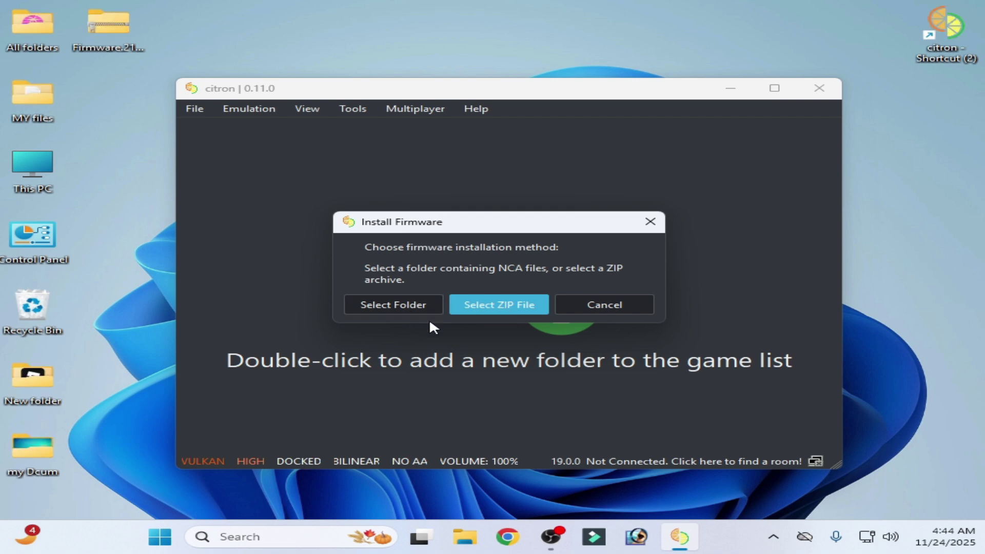
click(518, 308)
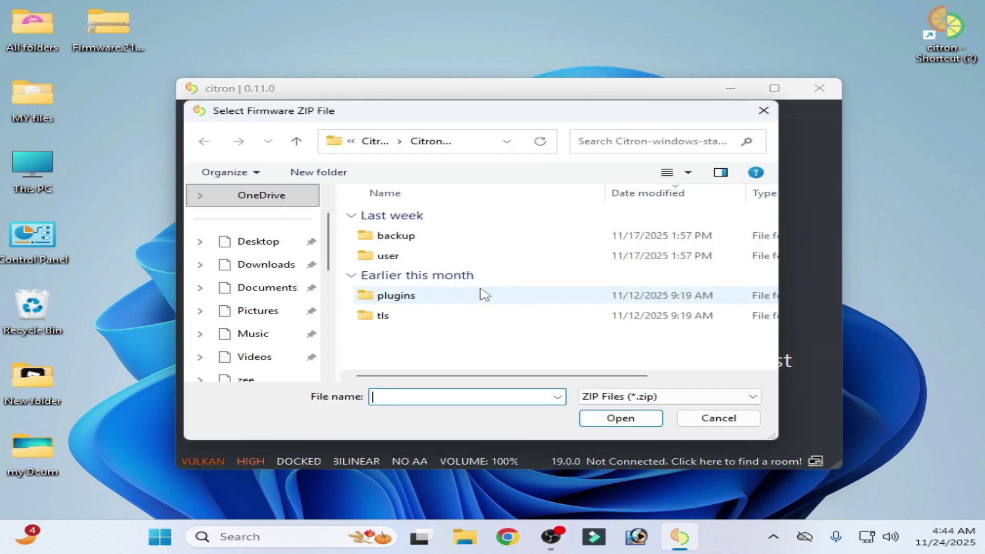
click(264, 244)
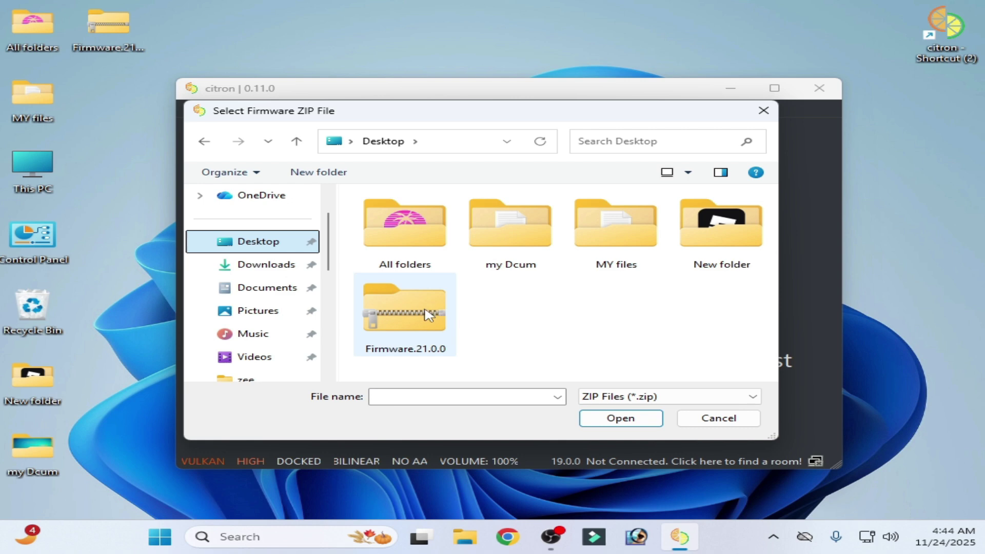
click(429, 316)
click(620, 418)
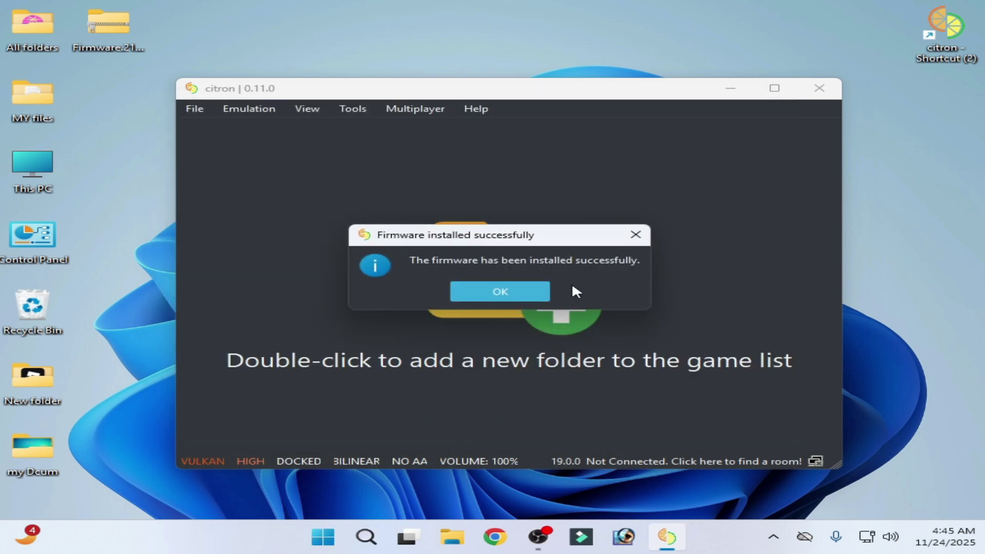
click(526, 291)
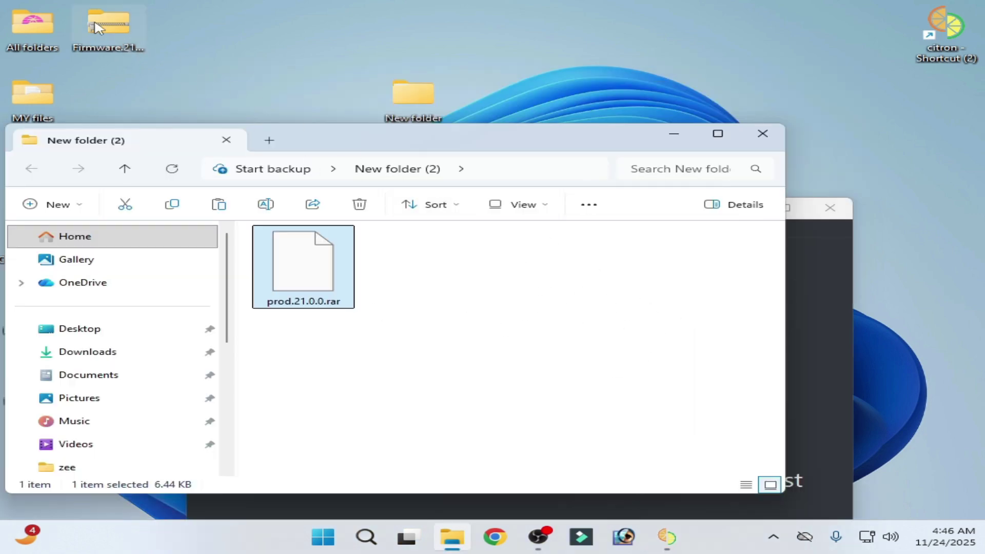
Move Firmware.21.0.0 into New folder (2) and extract prod.21.0.0.rar there.
drag(566, 307, 469, 339)
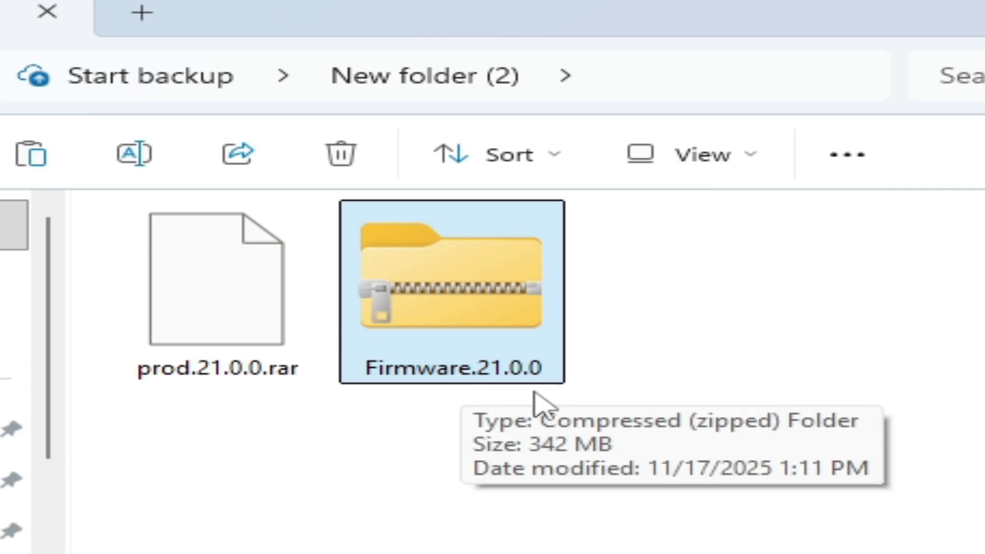
right_click(205, 300)
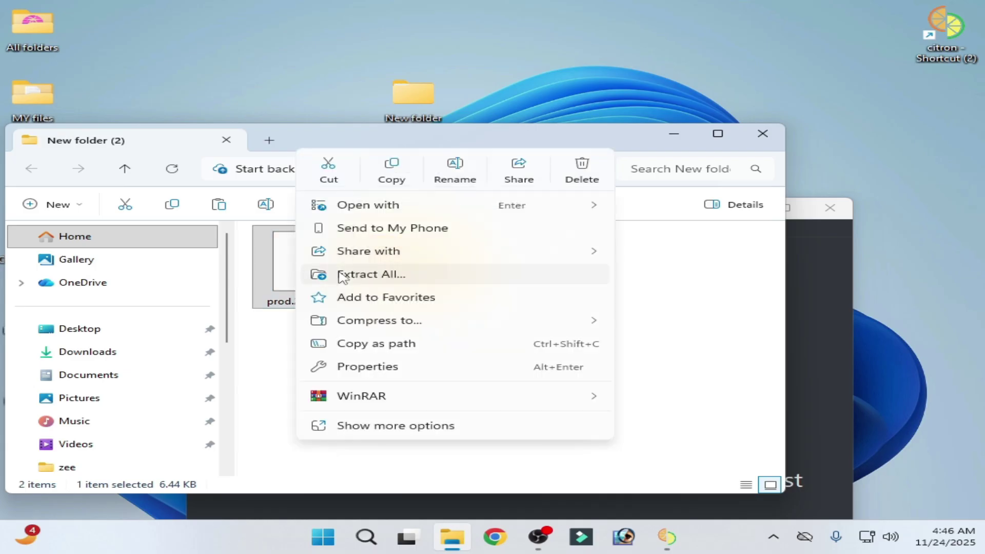
click(305, 318)
click(668, 407)
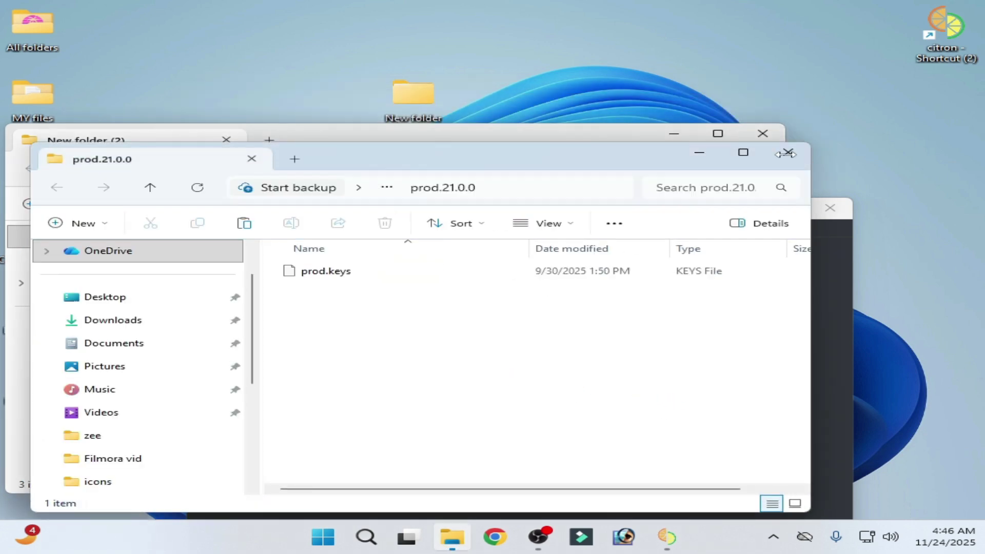
click(788, 152)
Copy prod.keys from the extracted prod.21.0.0 folder.
double_click(306, 269)
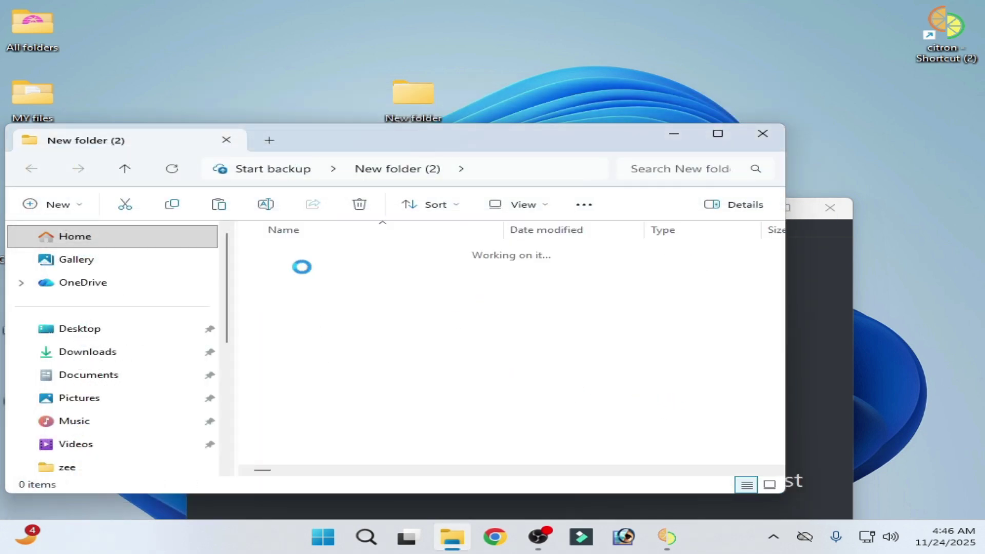
right_click(305, 261)
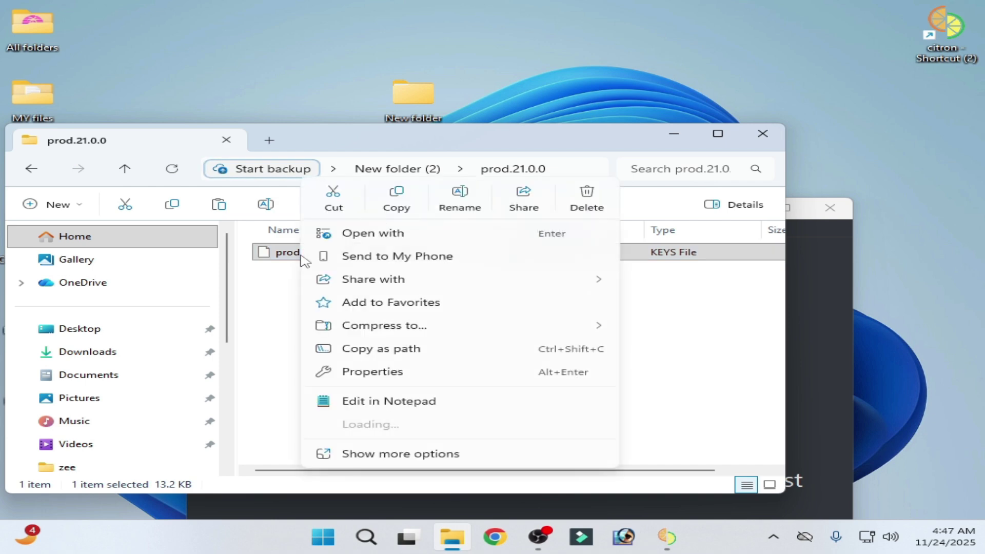
click(396, 205)
drag(529, 145, 650, 326)
drag(262, 213, 265, 149)
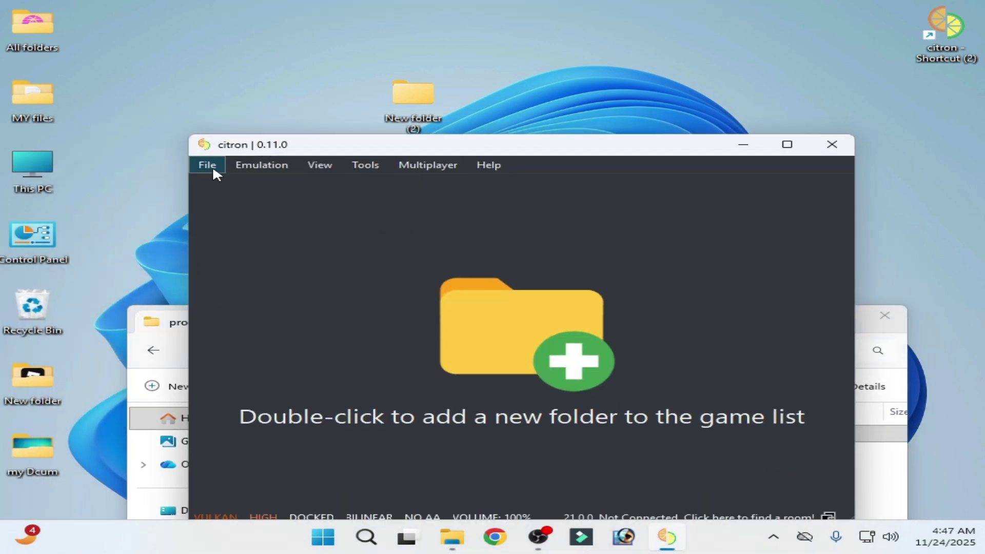
Paste the new prod.keys into citron's keys folder, replacing the existing file.
click(212, 165)
click(249, 354)
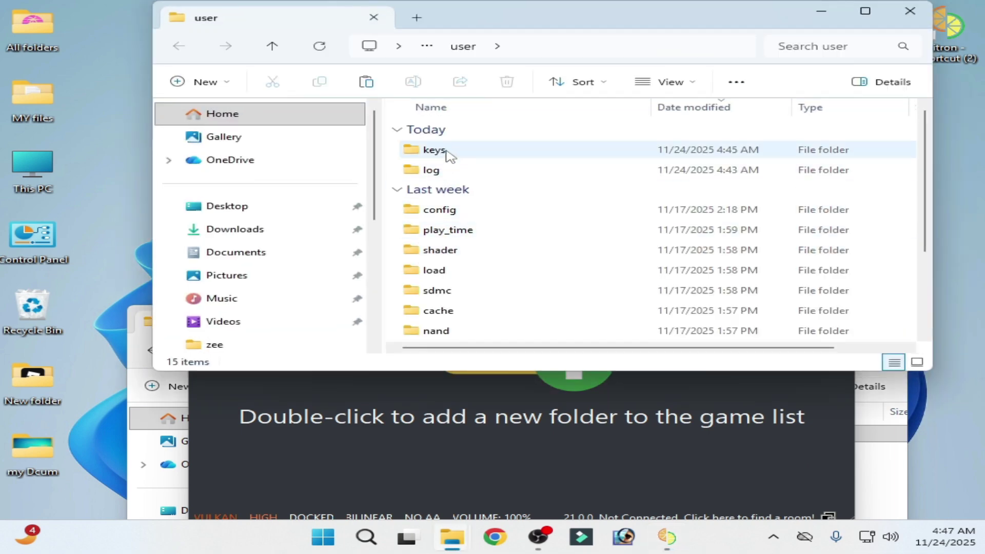
double_click(434, 149)
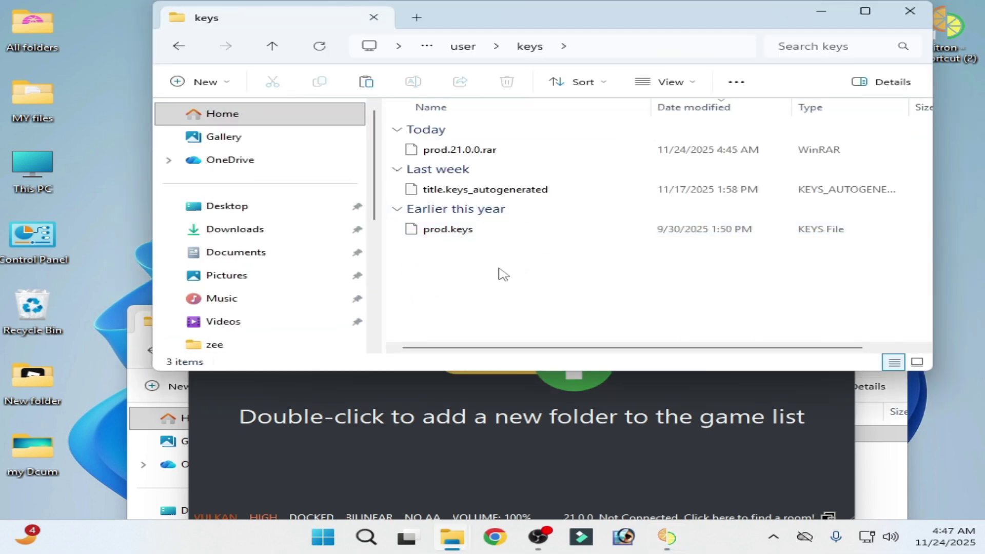
right_click(504, 275)
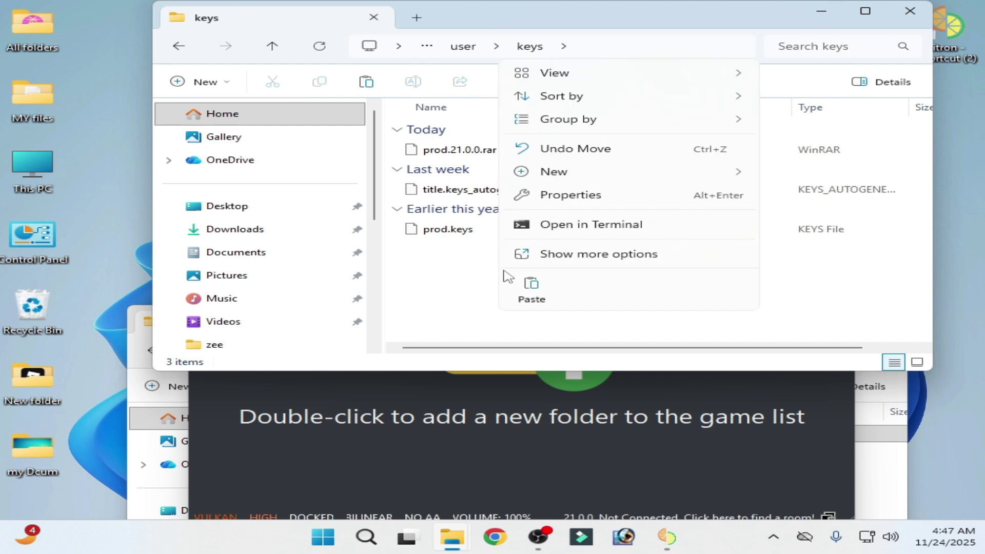
click(529, 283)
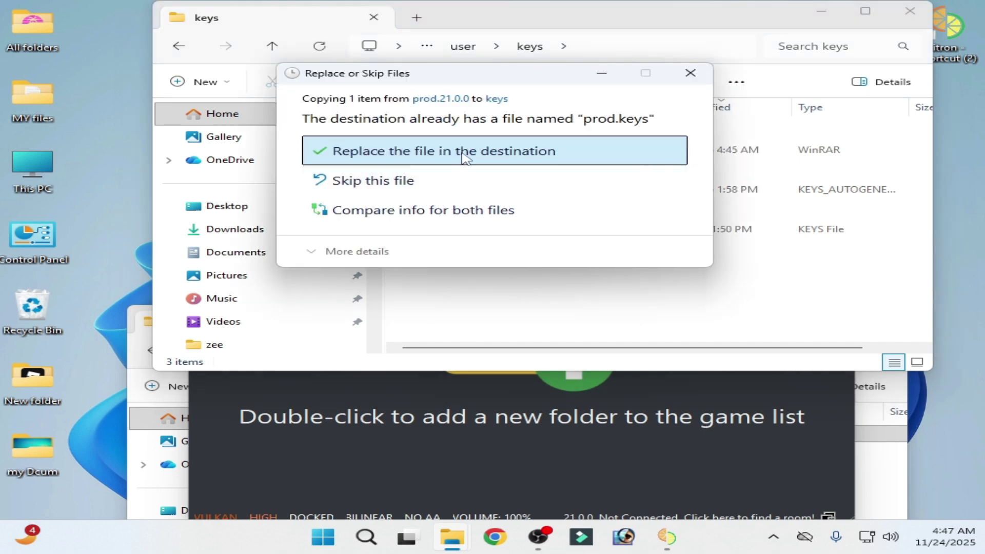
click(466, 154)
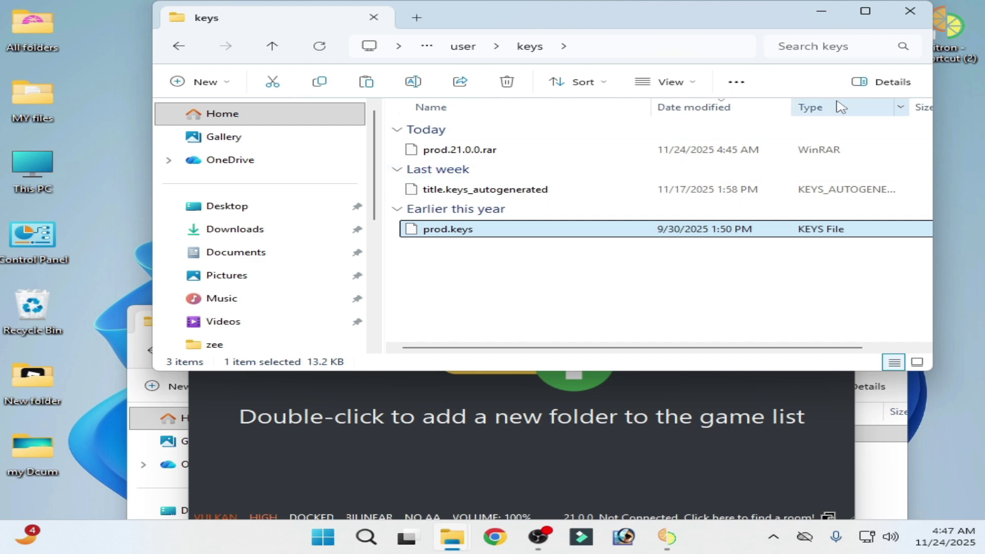
Close the keys folder, citron and prod.21.0.0 windows.
click(910, 10)
click(830, 147)
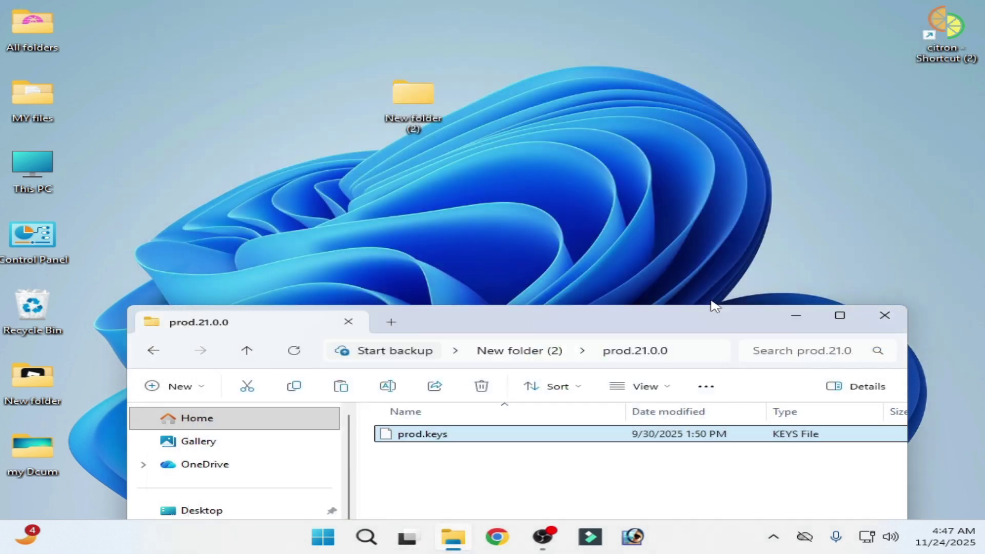
click(884, 315)
Relaunch citron and remove all pipeline caches for Super Smash Bros. Ultimate.
double_click(946, 31)
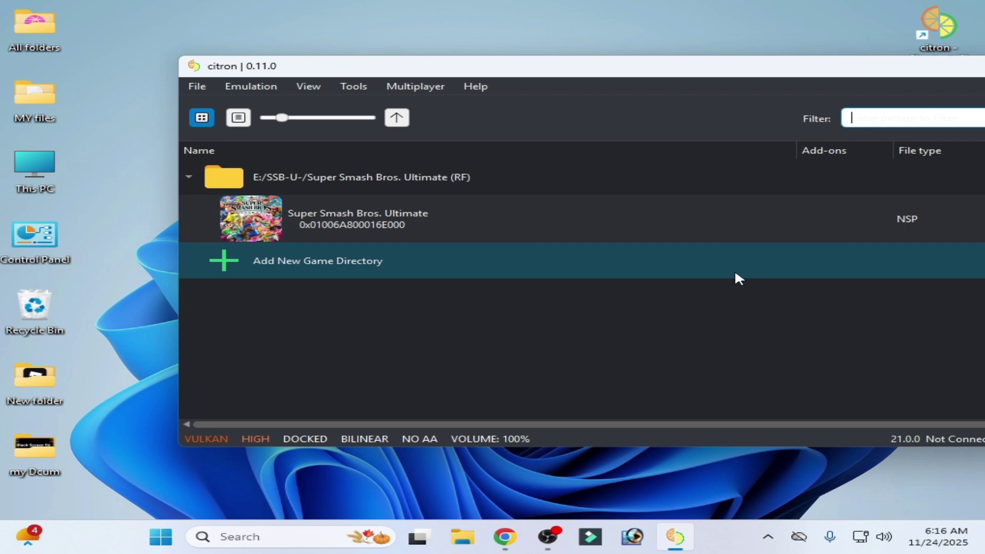
drag(647, 72, 588, 74)
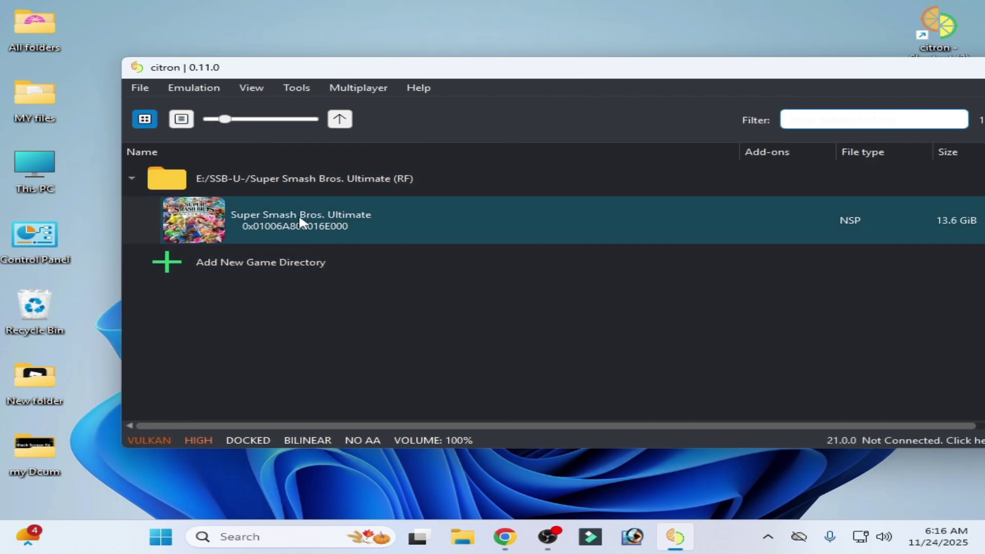
right_click(299, 218)
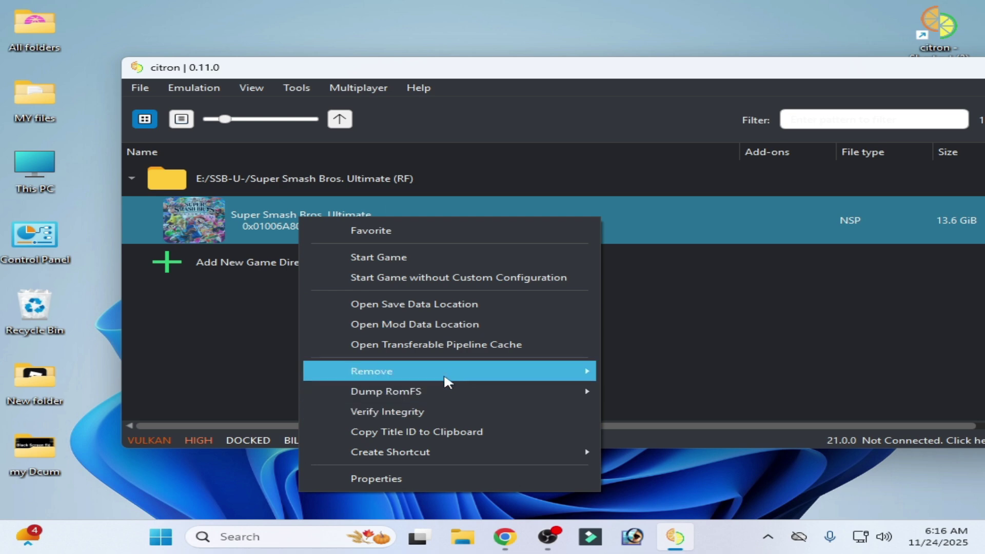
mouse_move(463, 371)
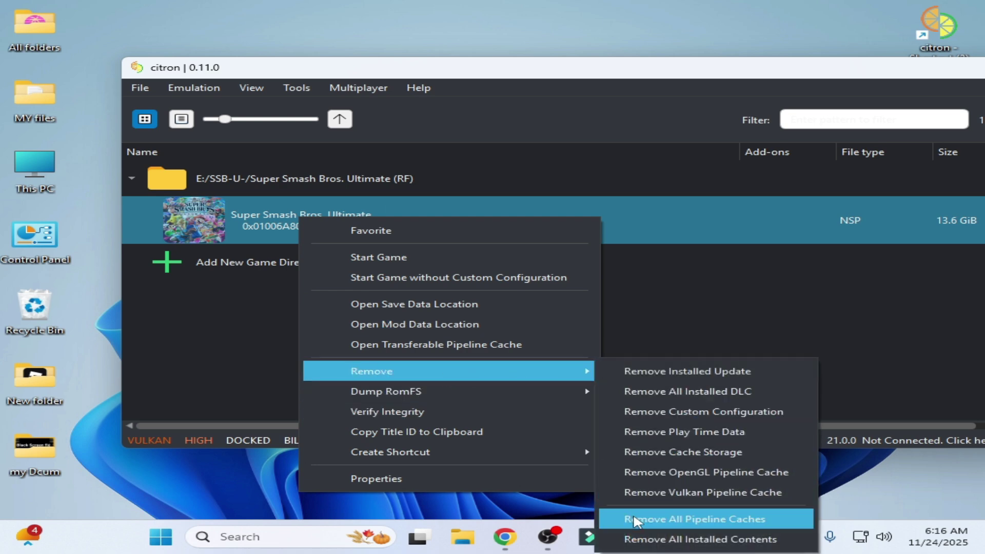
click(667, 519)
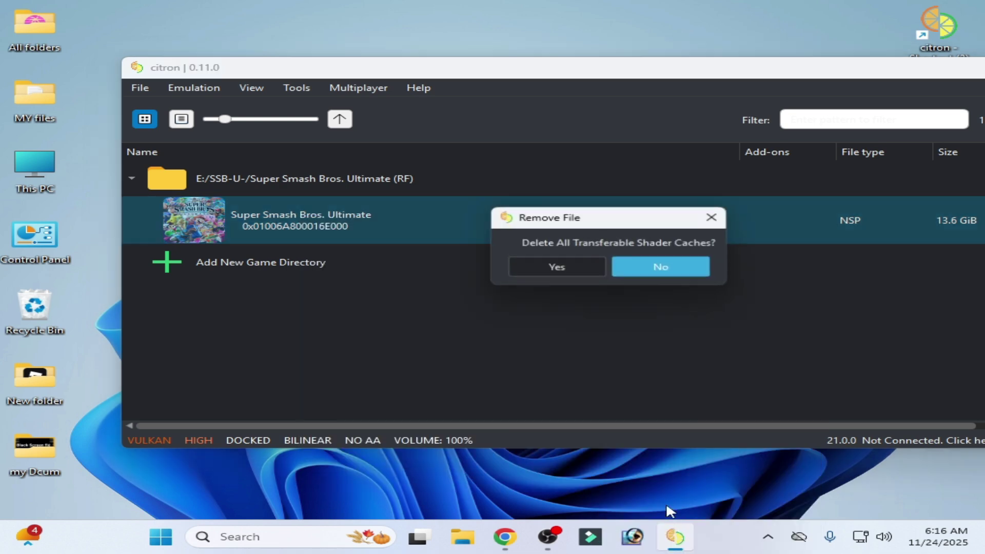
click(544, 267)
key(Return)
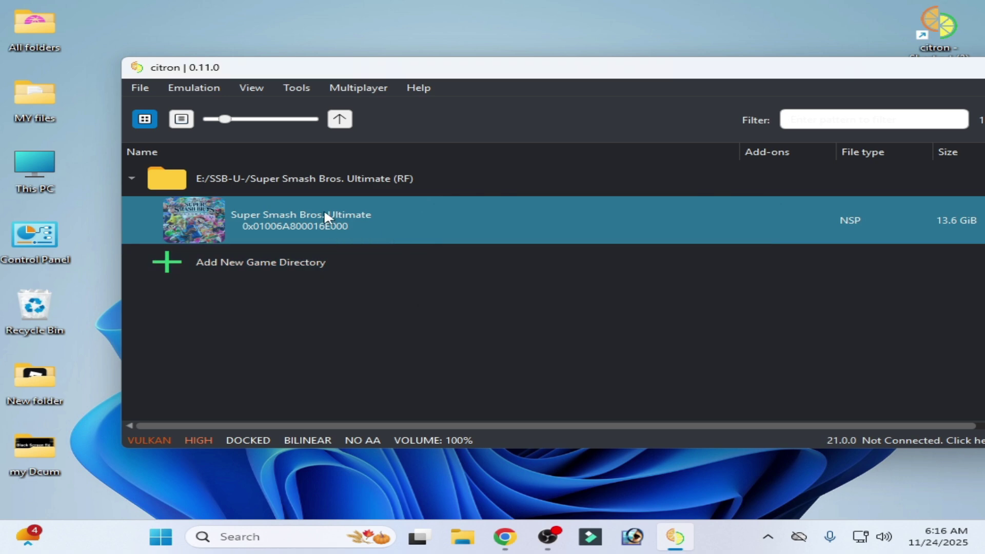
Remove the game's Vulkan pipeline cache, dismissing the missing-cache error.
right_click(325, 209)
mouse_move(515, 367)
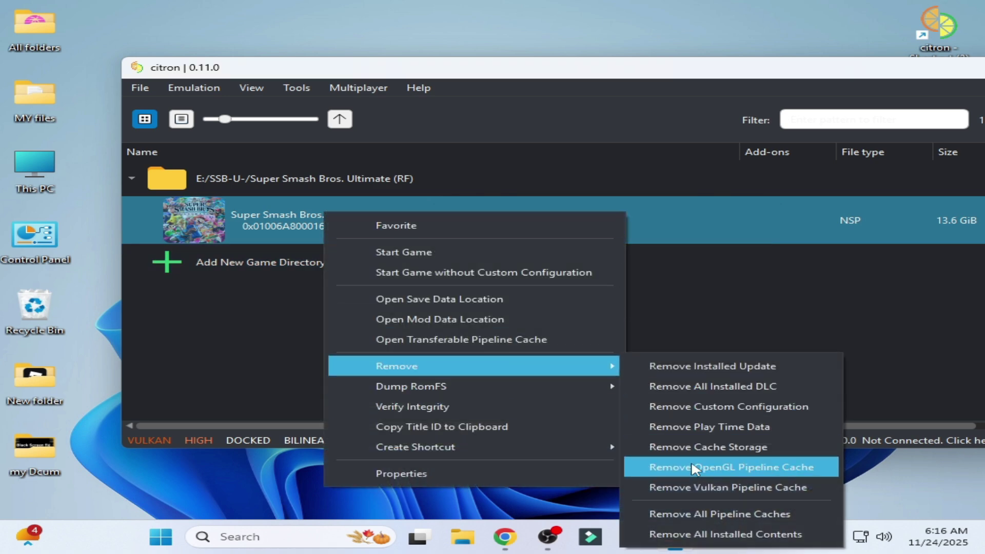
click(698, 487)
click(553, 267)
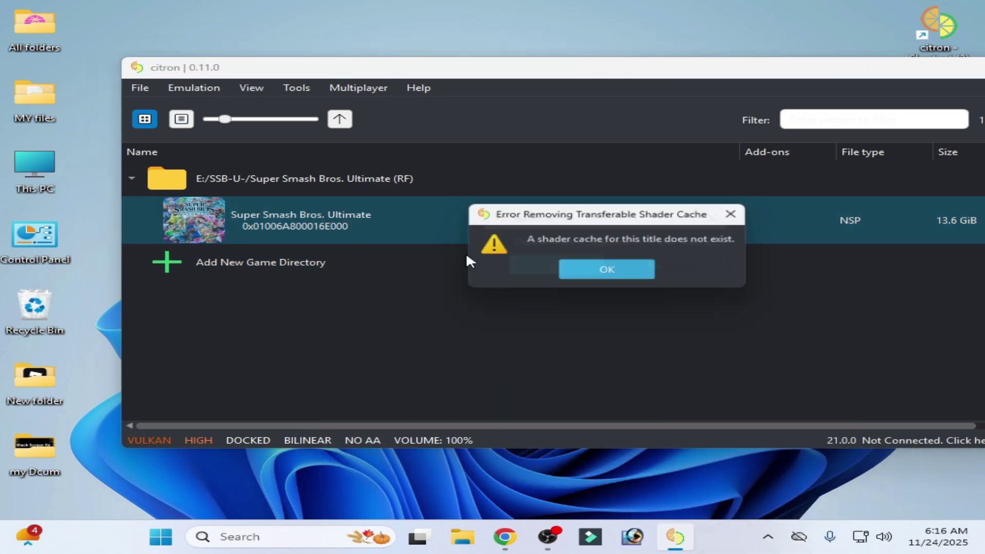
click(608, 273)
Remove the game's OpenGL pipeline cache, dismissing the missing-cache error.
right_click(366, 224)
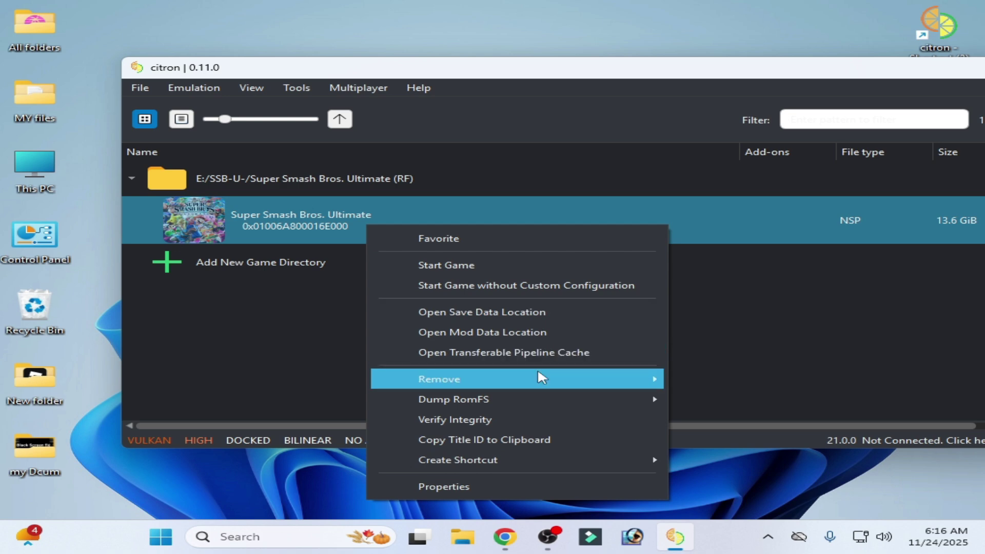
mouse_move(539, 378)
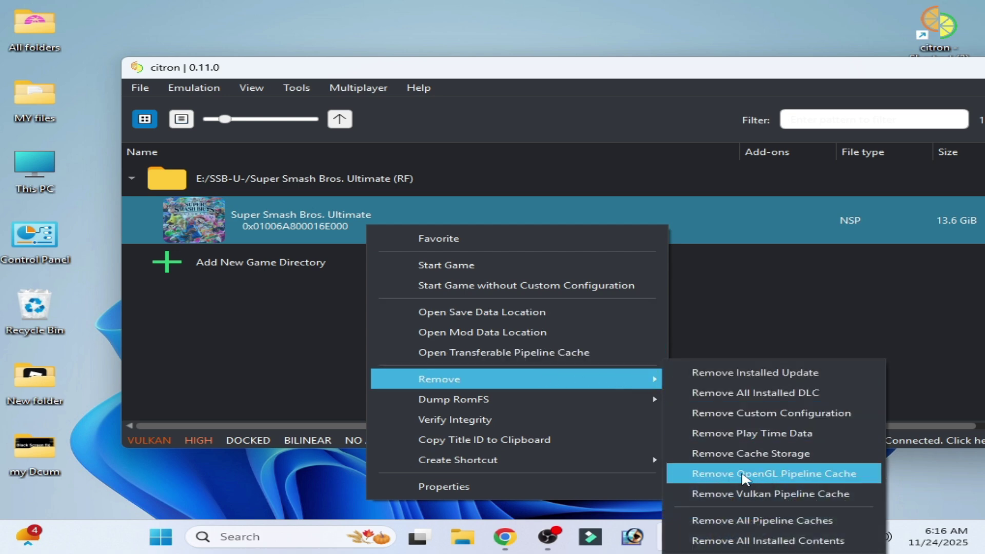
click(745, 474)
click(547, 268)
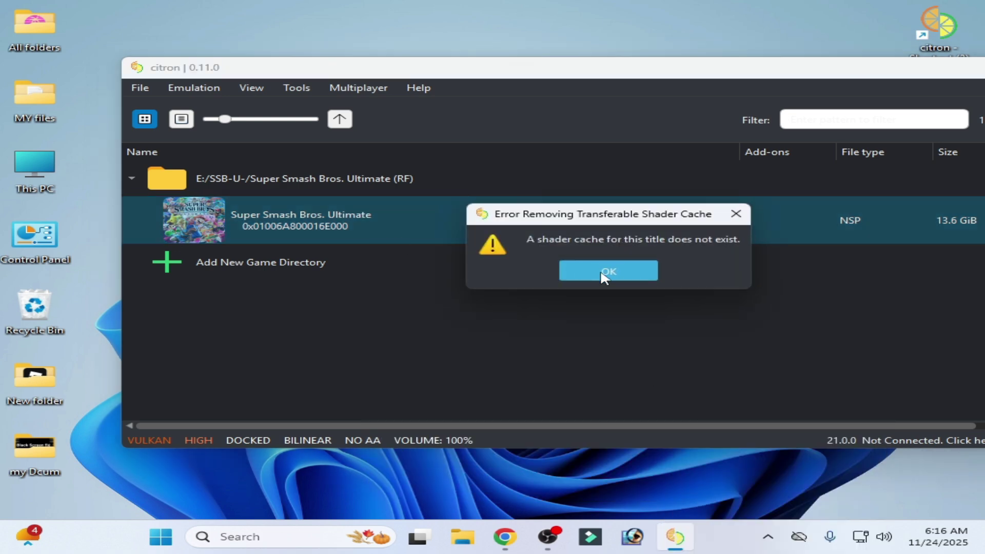
click(608, 270)
Remove the game's cache storage, then dismiss its context menu.
right_click(375, 215)
mouse_move(637, 372)
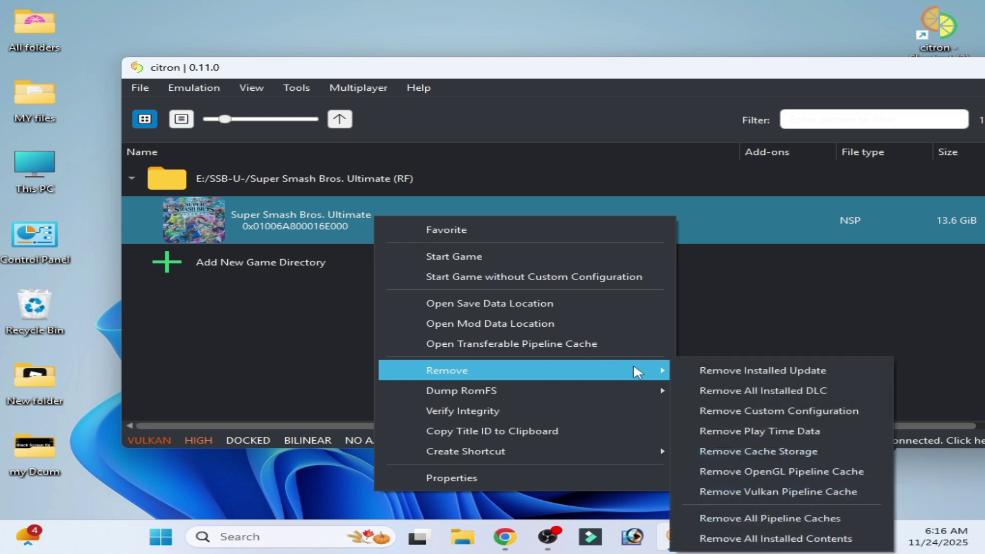
click(745, 455)
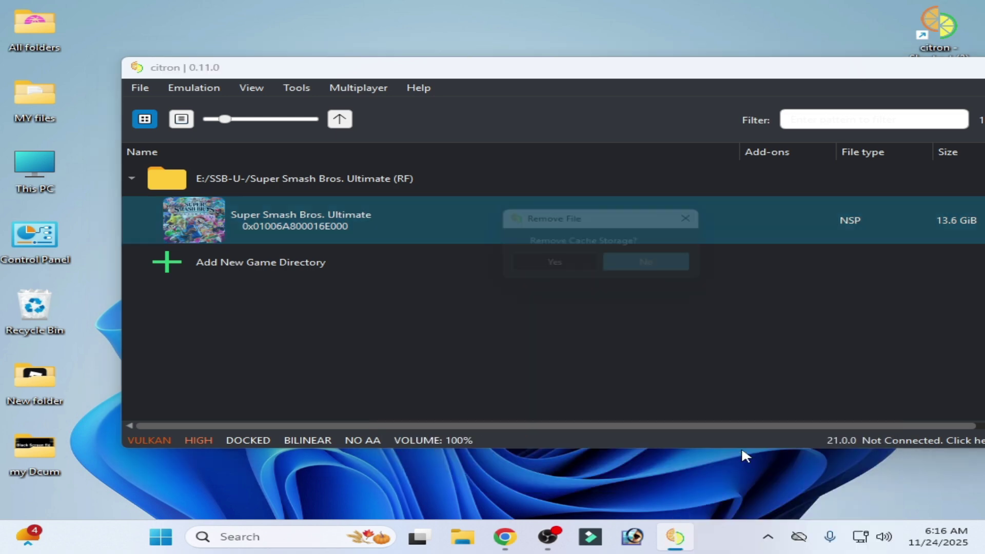
click(576, 272)
right_click(337, 222)
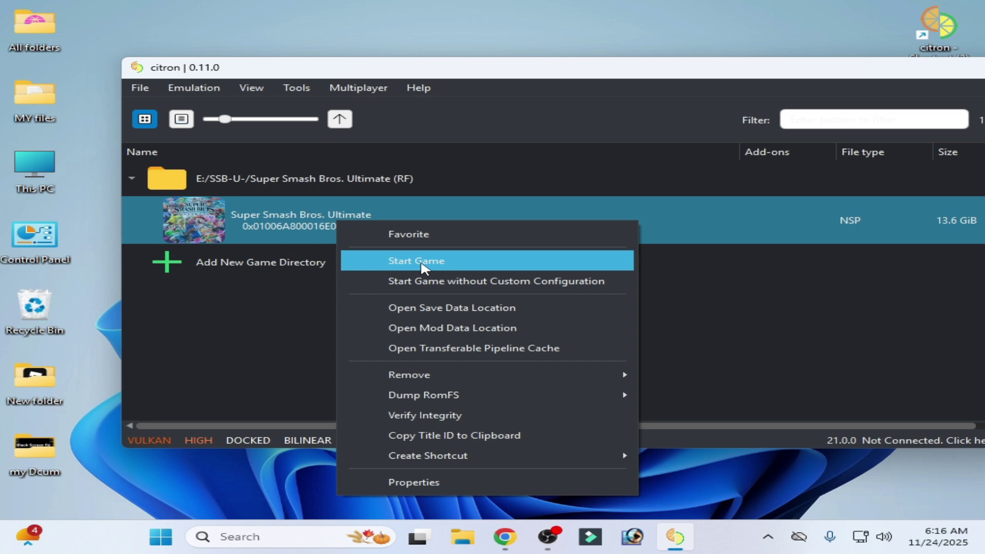
click(260, 324)
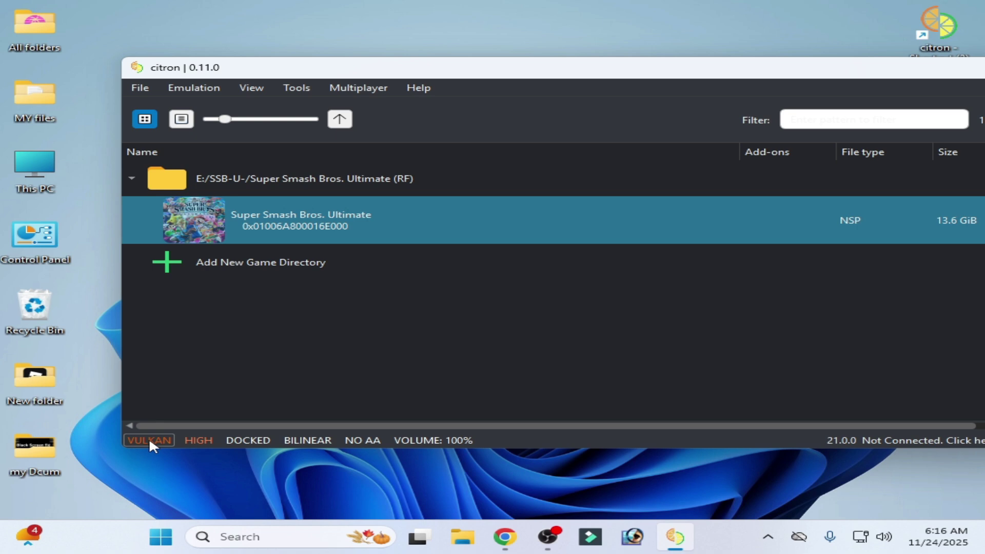
Set the graphics API to OpenGL with the GLASM shader backend, then apply and save.
click(186, 91)
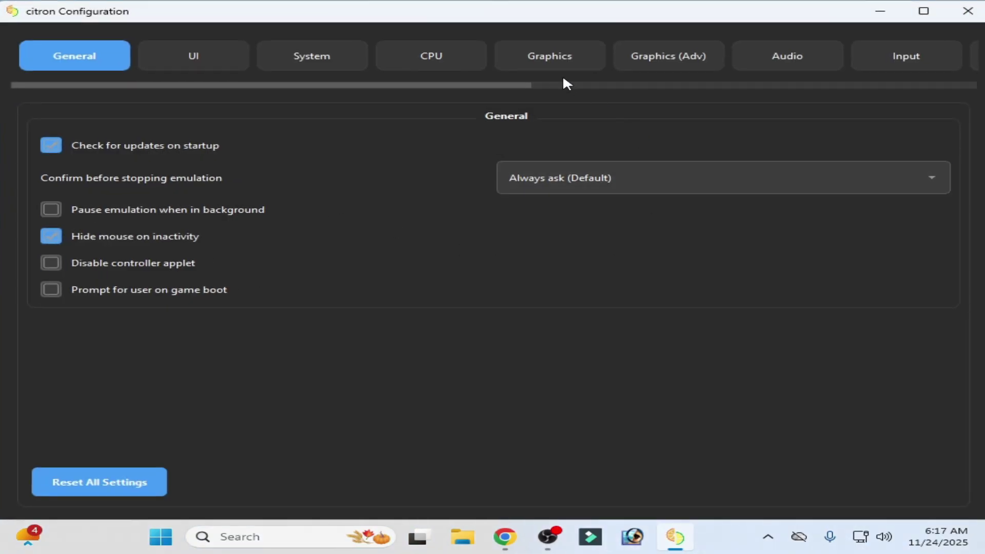
click(557, 66)
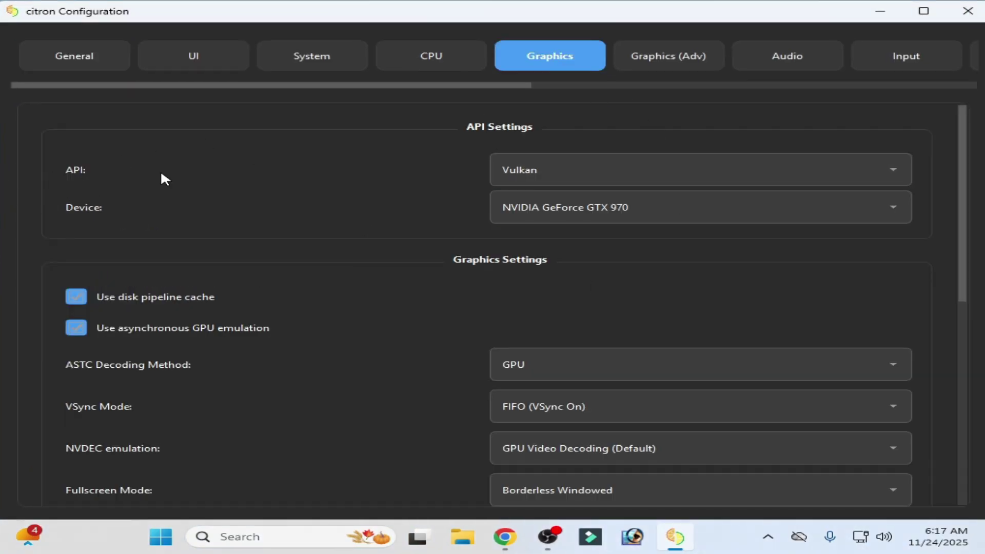
click(553, 165)
click(583, 197)
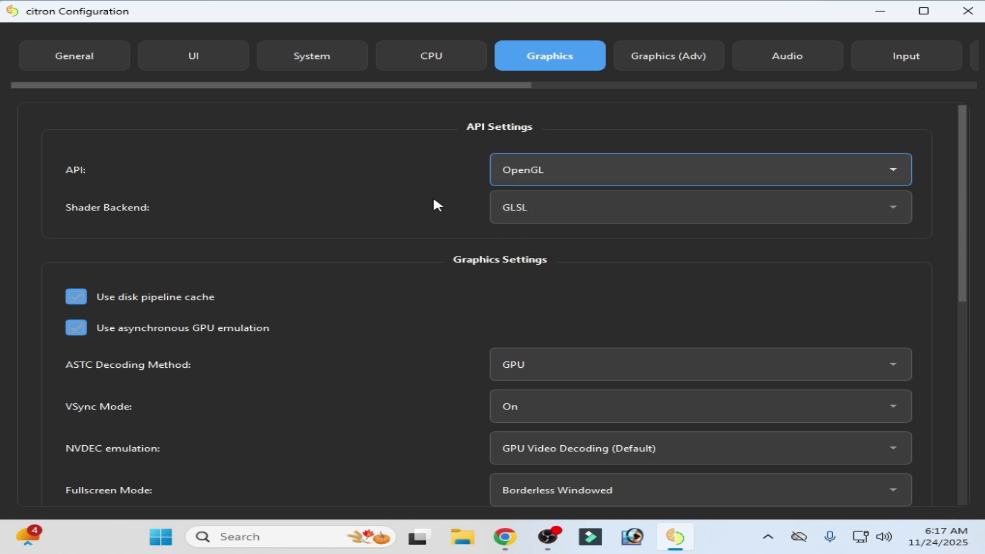
click(578, 206)
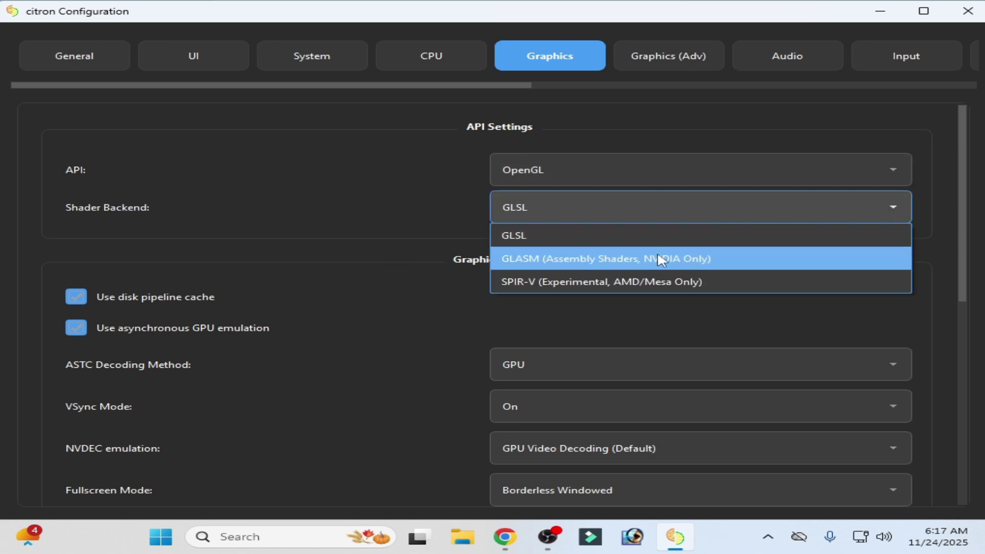
click(623, 263)
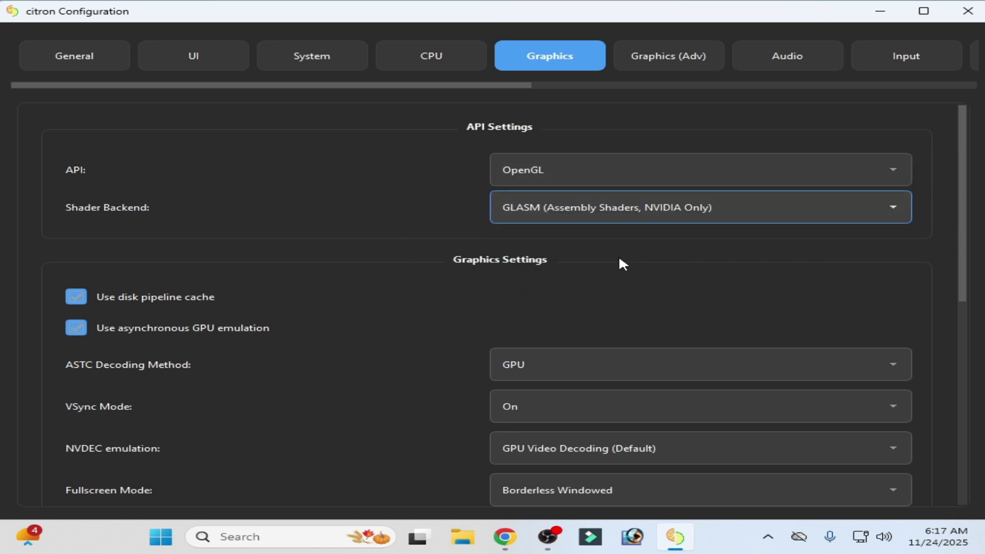
click(923, 12)
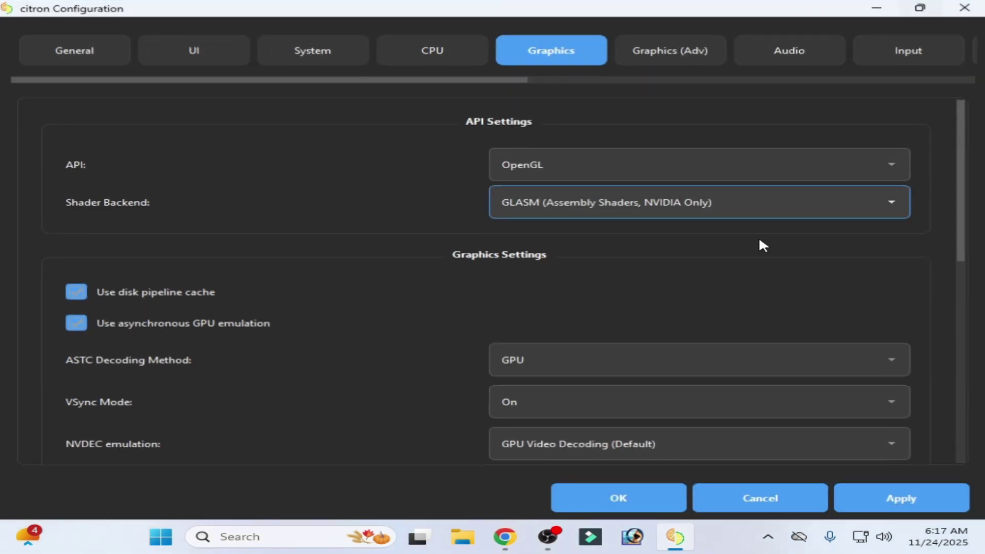
click(893, 499)
click(635, 495)
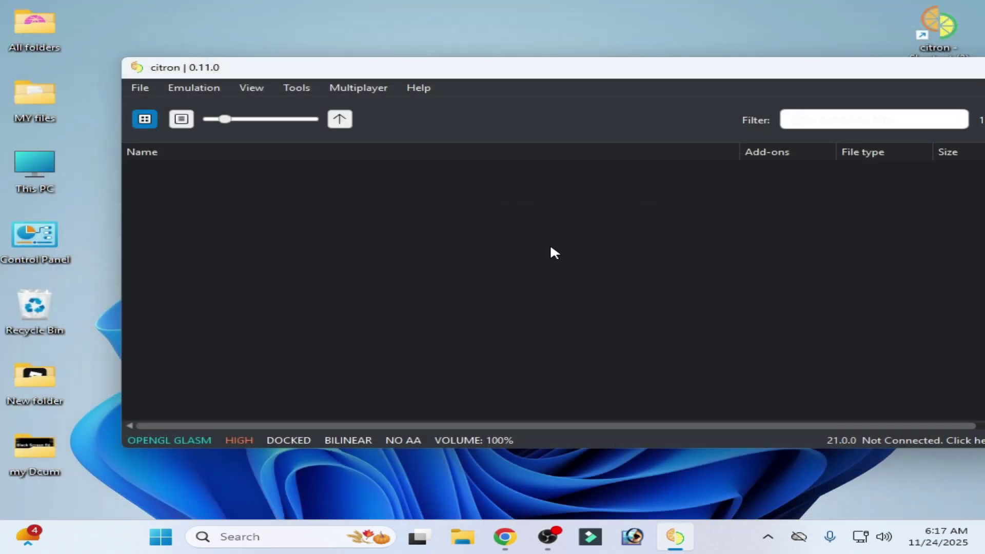
Start Super Smash Bros. Ultimate, then install its Update v13.0.4 NSP into NAND.
right_click(294, 221)
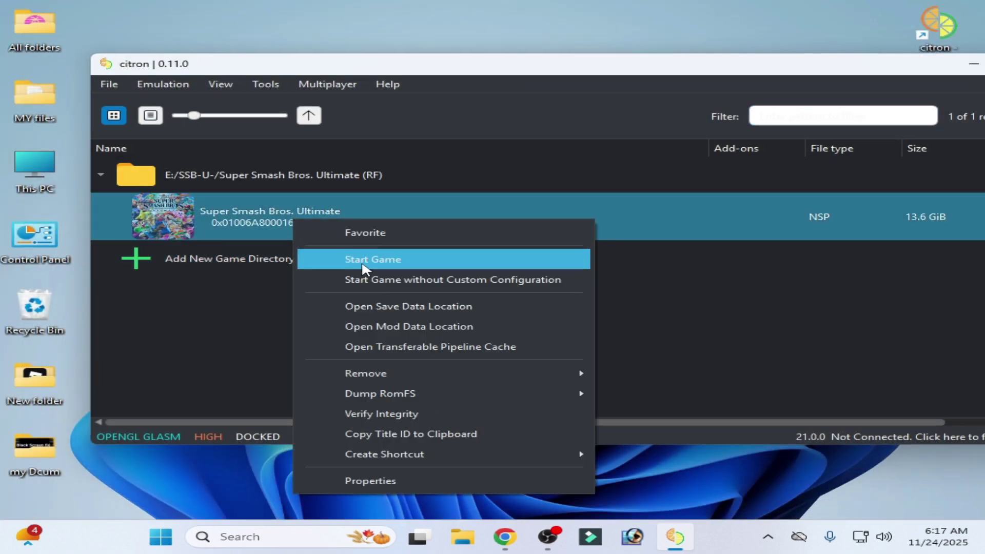
click(330, 267)
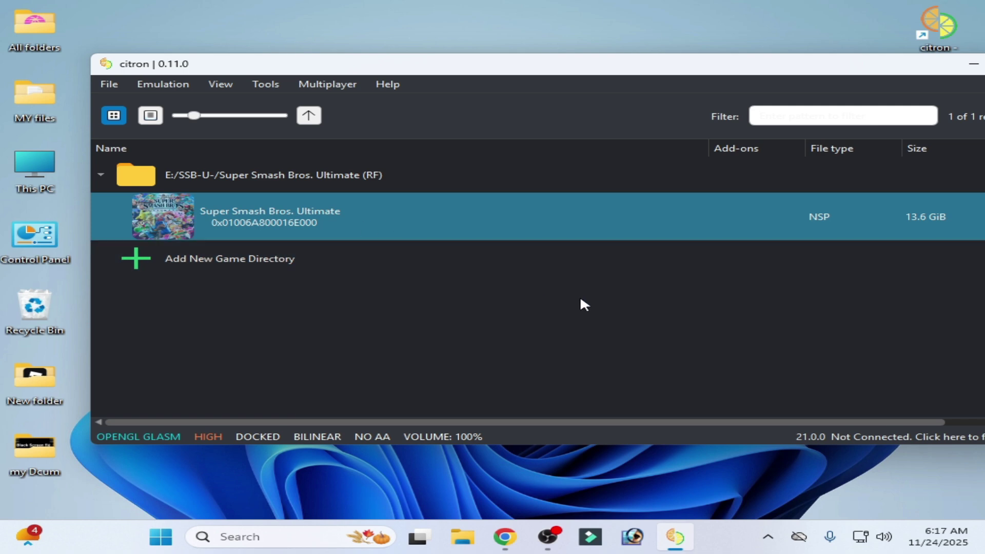
click(109, 85)
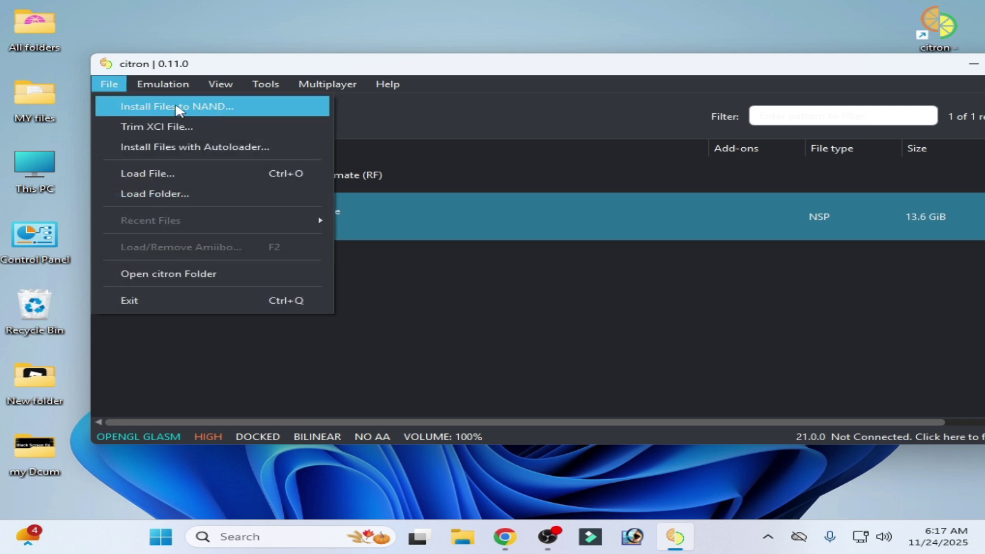
click(172, 110)
click(412, 194)
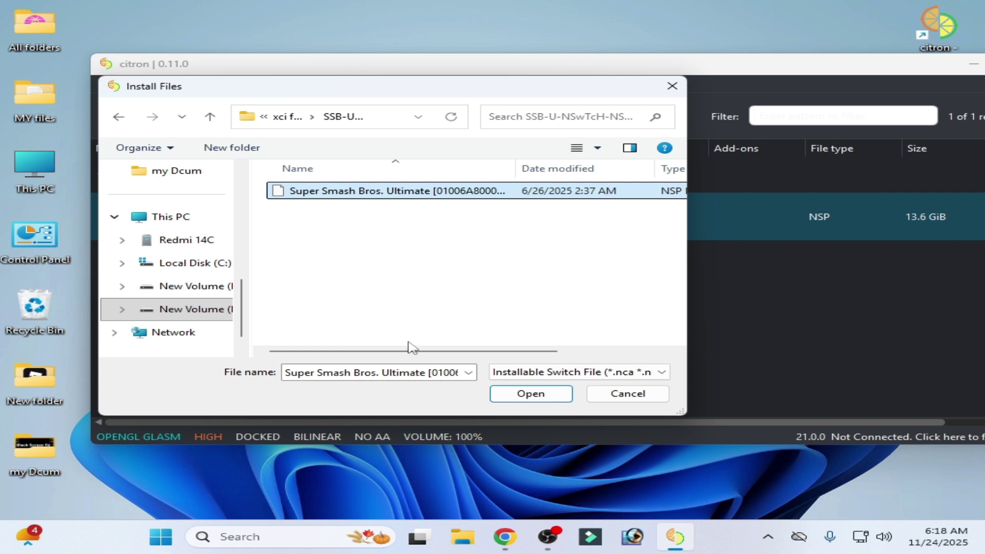
drag(412, 348, 363, 352)
click(522, 397)
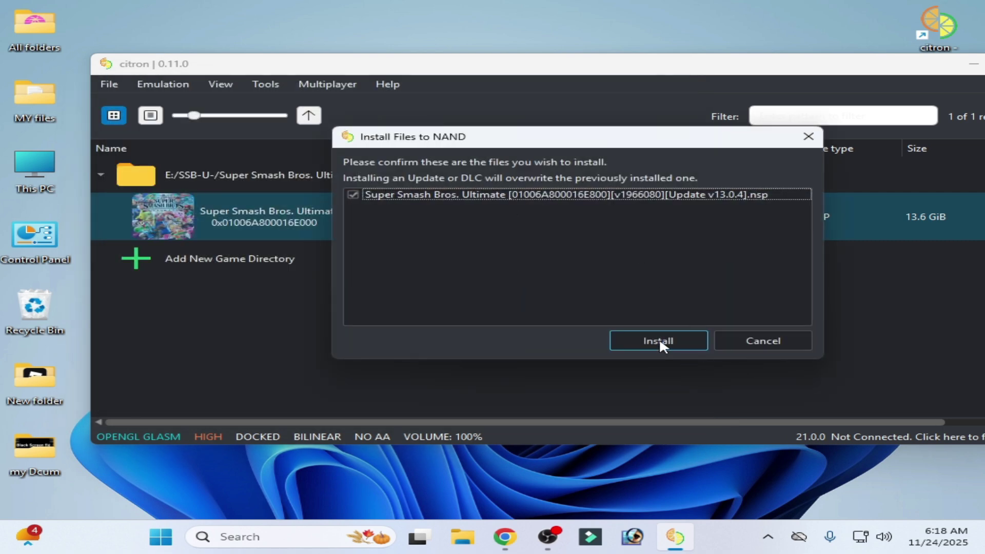
click(660, 343)
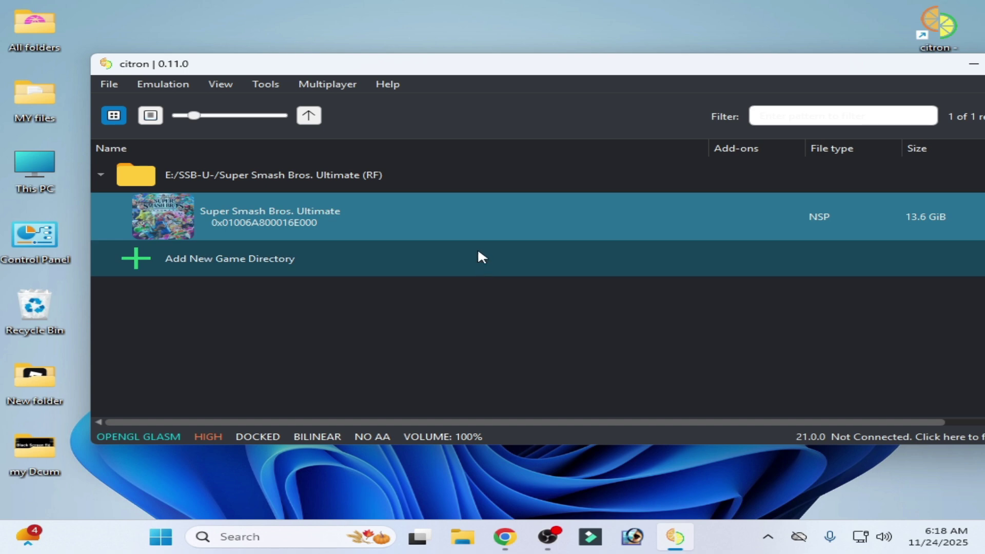
Open Emulation > Configure and keep the CPU accuracy at Auto.
click(166, 87)
click(205, 175)
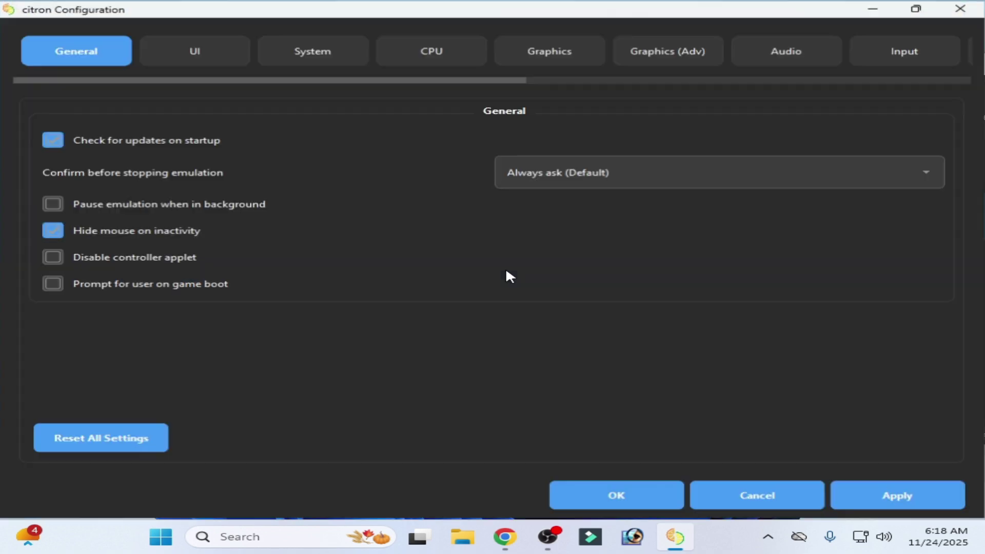
click(417, 58)
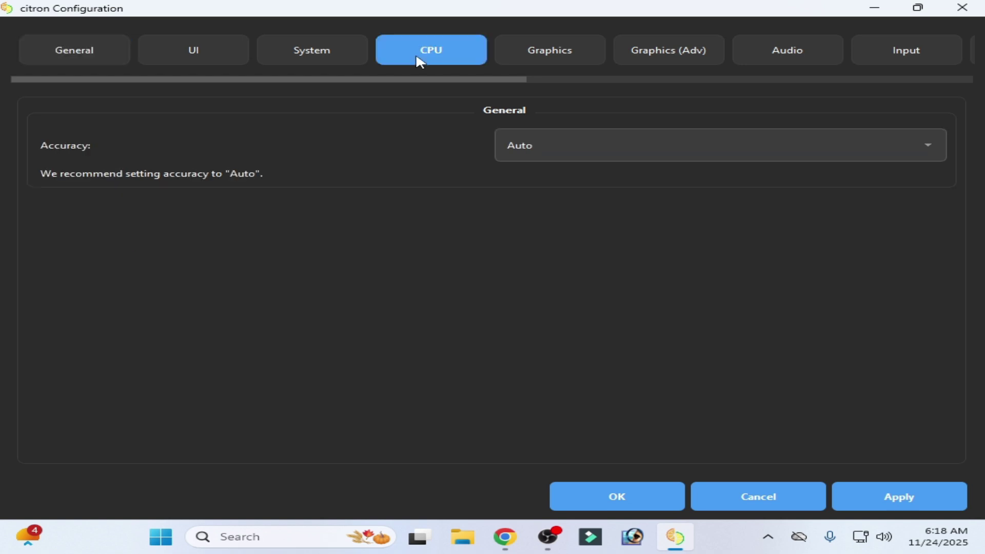
click(539, 147)
click(532, 177)
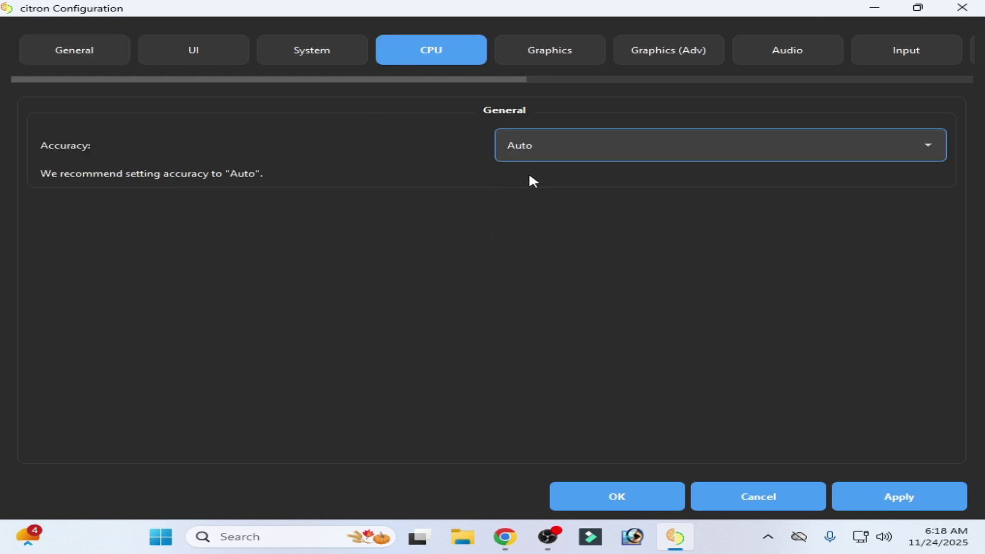
click(891, 499)
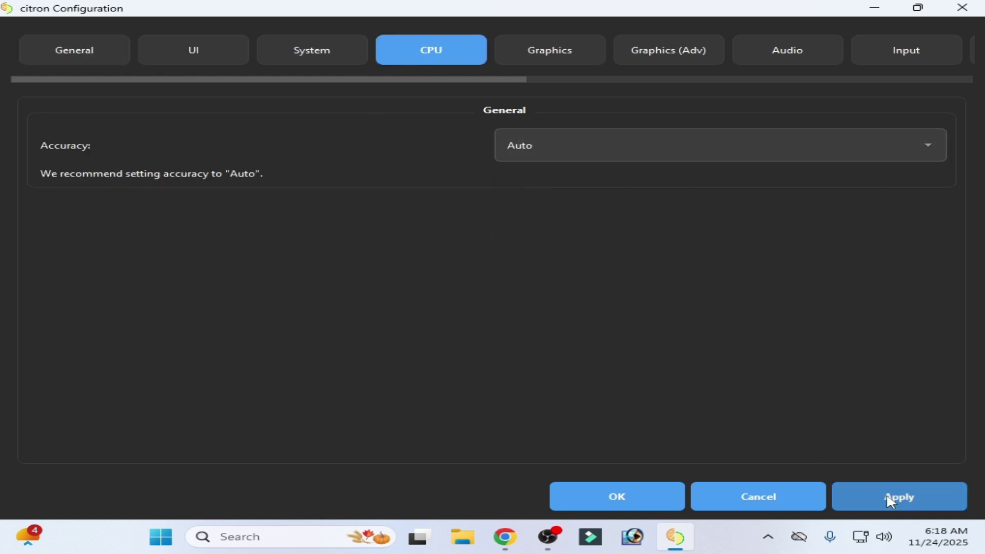
Keep the 4GB memory layout and limit emulation speed to 100%, then apply the System settings.
click(326, 53)
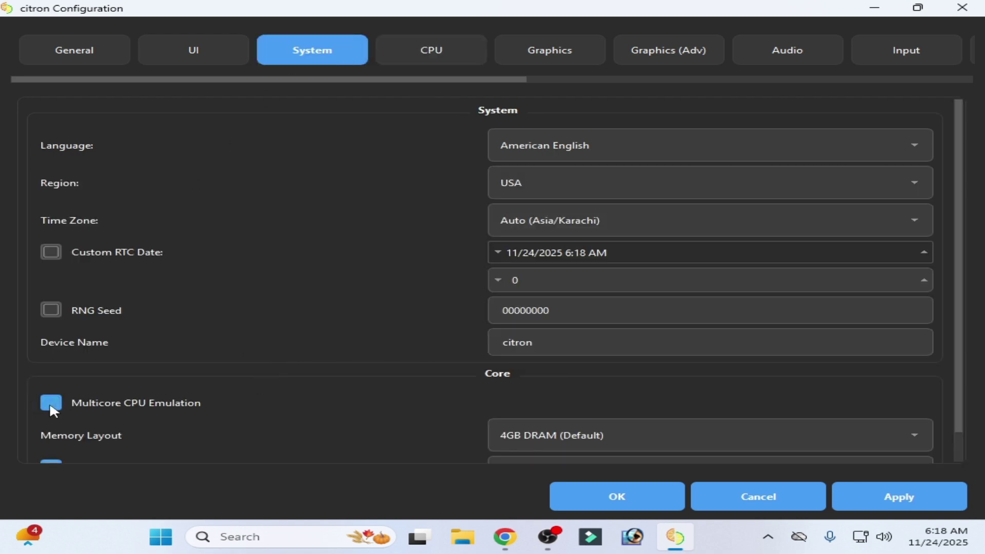
click(544, 432)
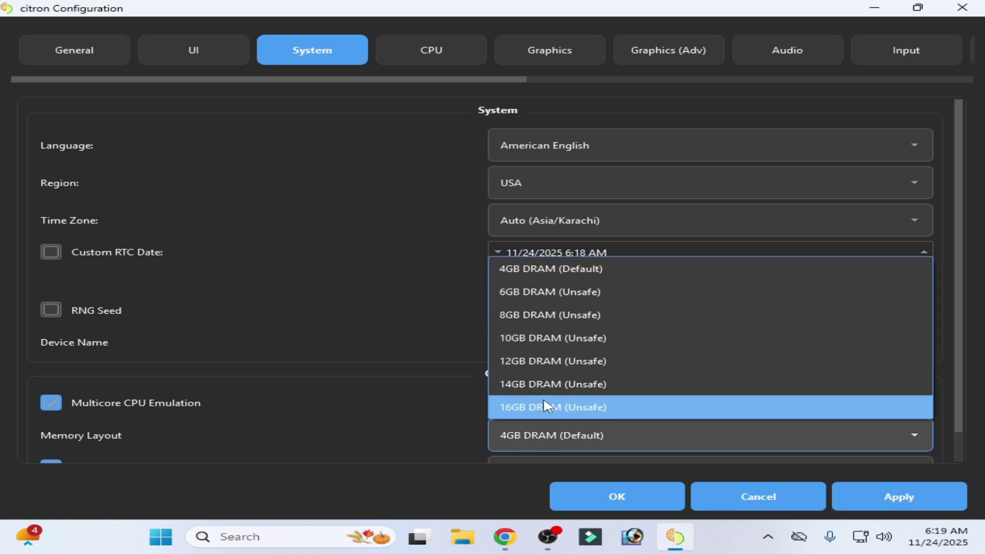
click(552, 275)
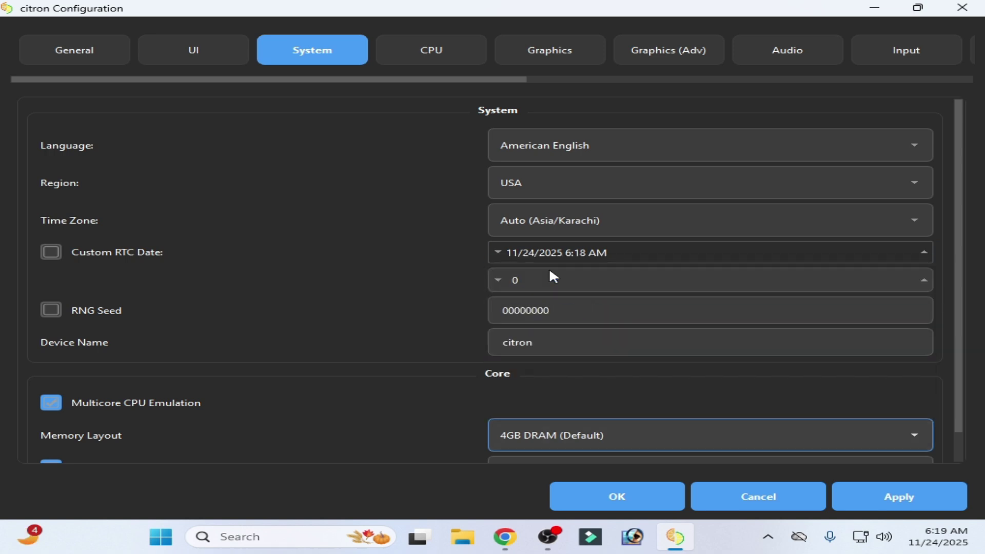
scroll(411, 428, down, 1)
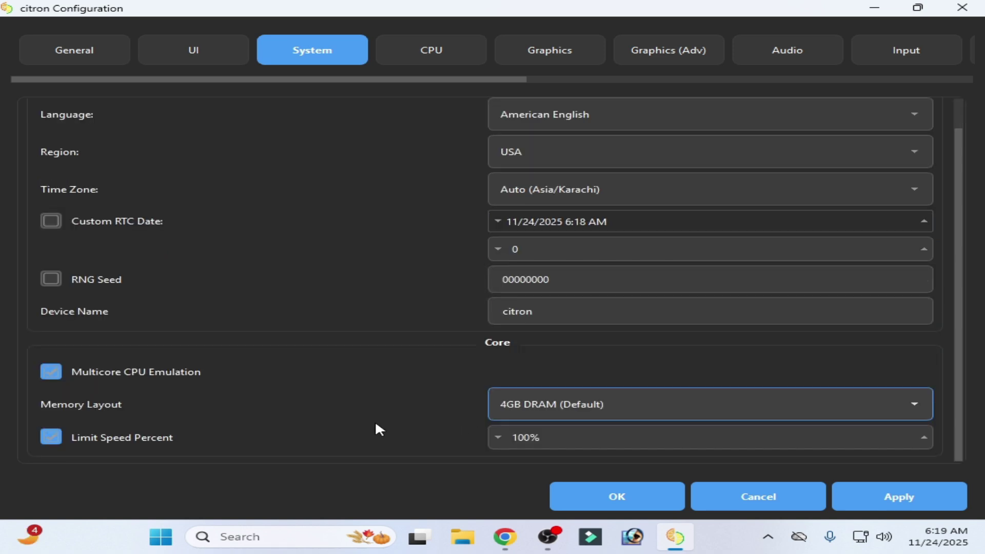
click(52, 438)
click(562, 440)
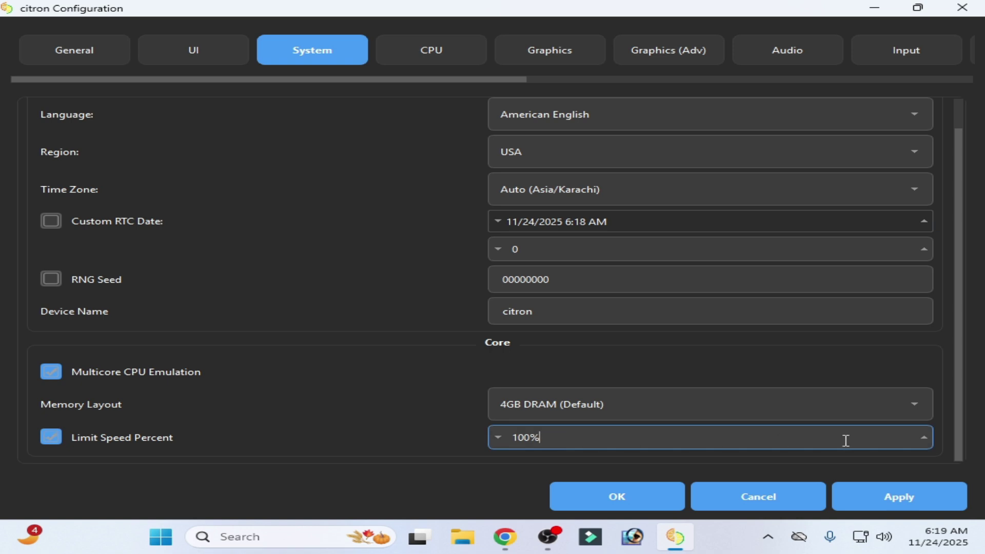
click(498, 438)
click(918, 494)
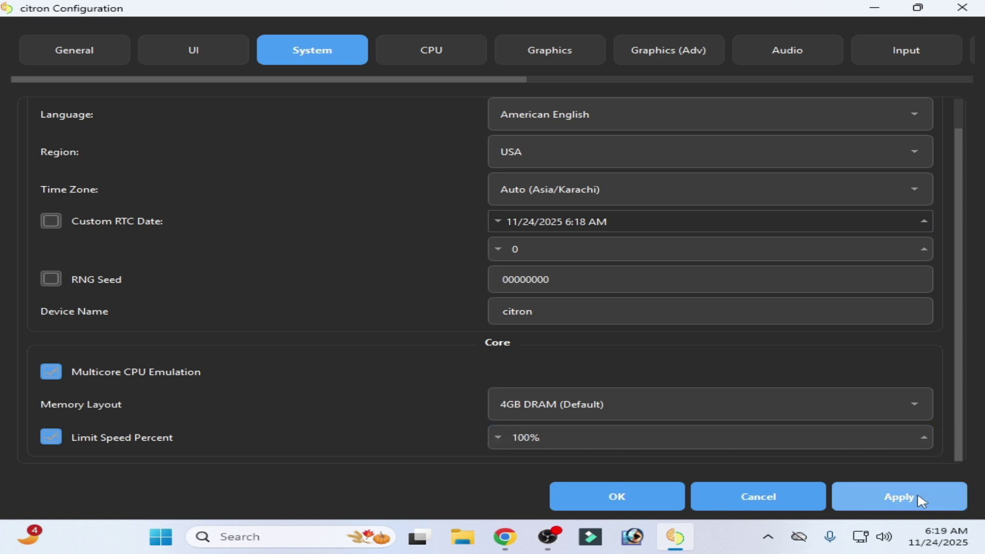
Keep the graphics resolution scale at 1X (720p/1080p).
click(547, 50)
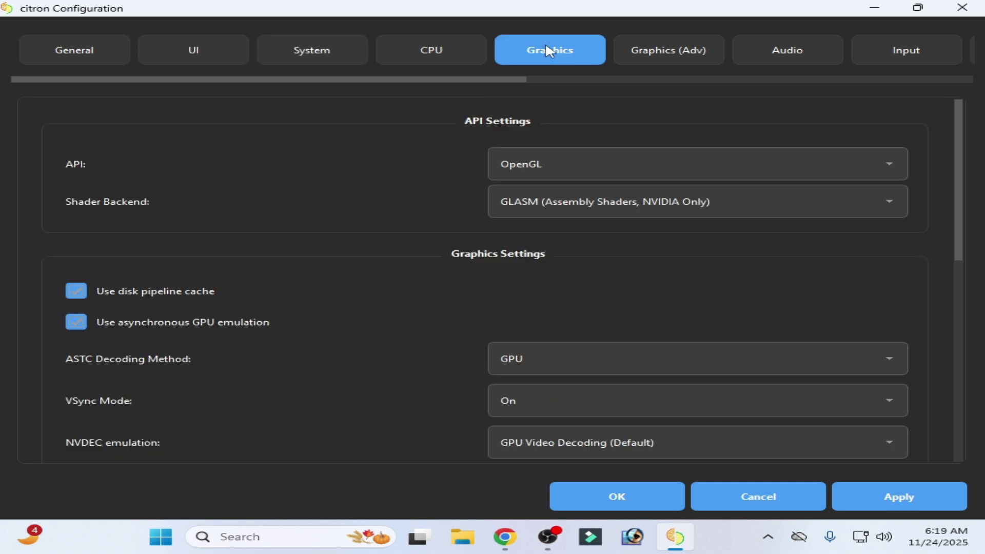
scroll(590, 375, down, 1)
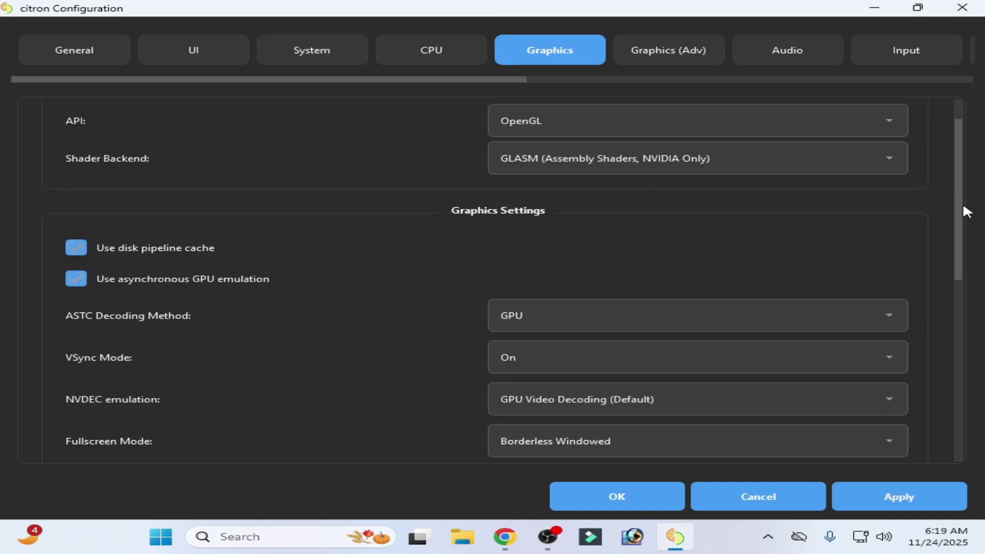
drag(961, 213, 961, 303)
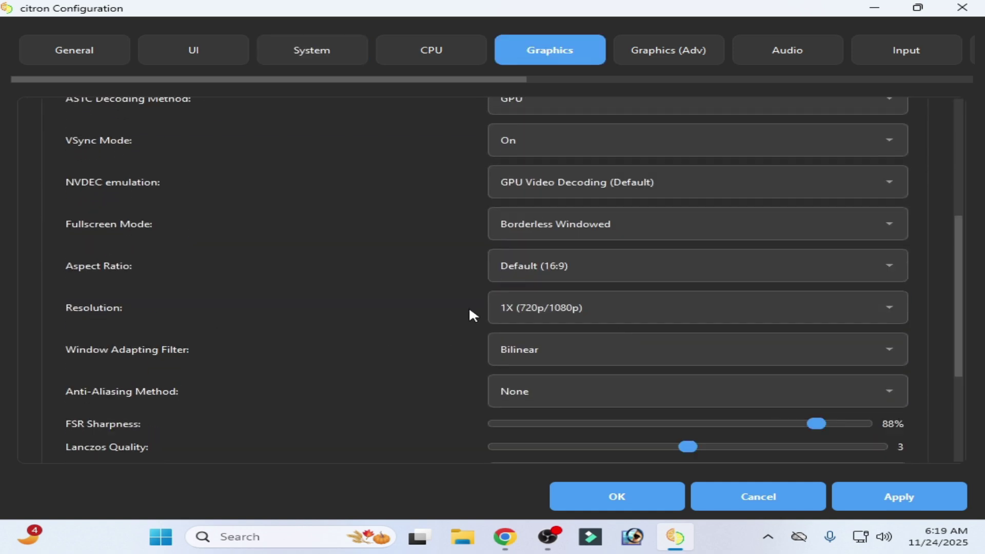
click(520, 302)
click(502, 141)
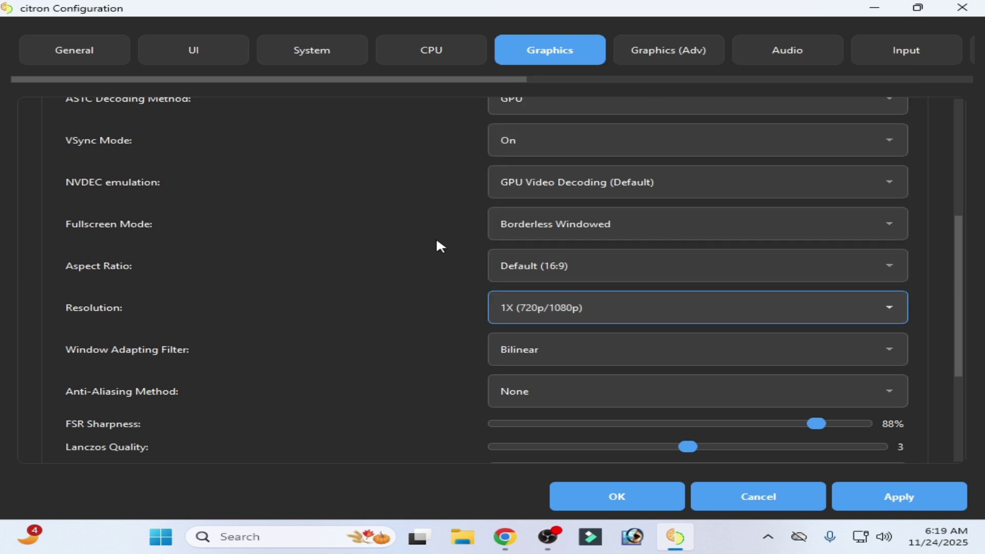
scroll(424, 255, up, 3)
Set the advanced graphics accuracy level to Normal, then apply and save the configuration.
click(694, 48)
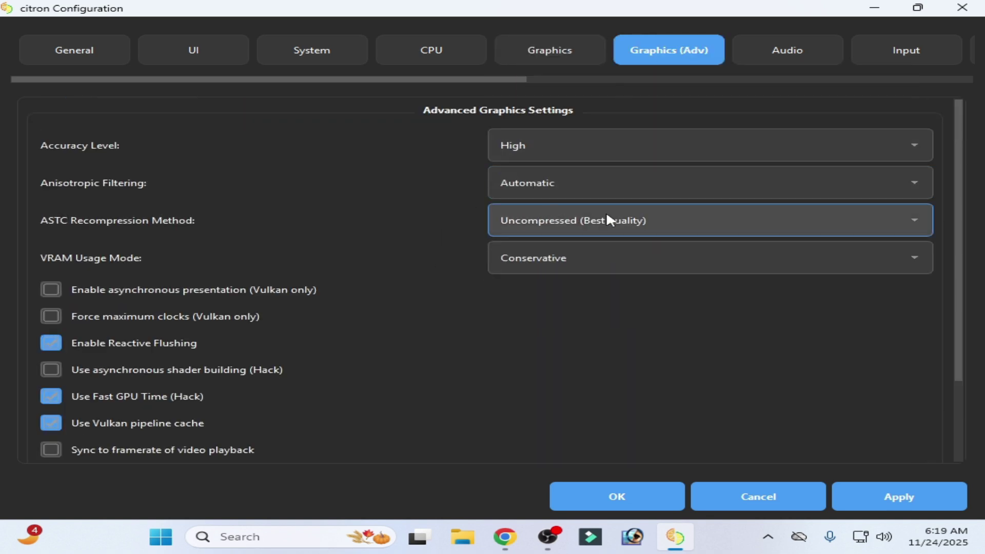
click(535, 146)
click(500, 196)
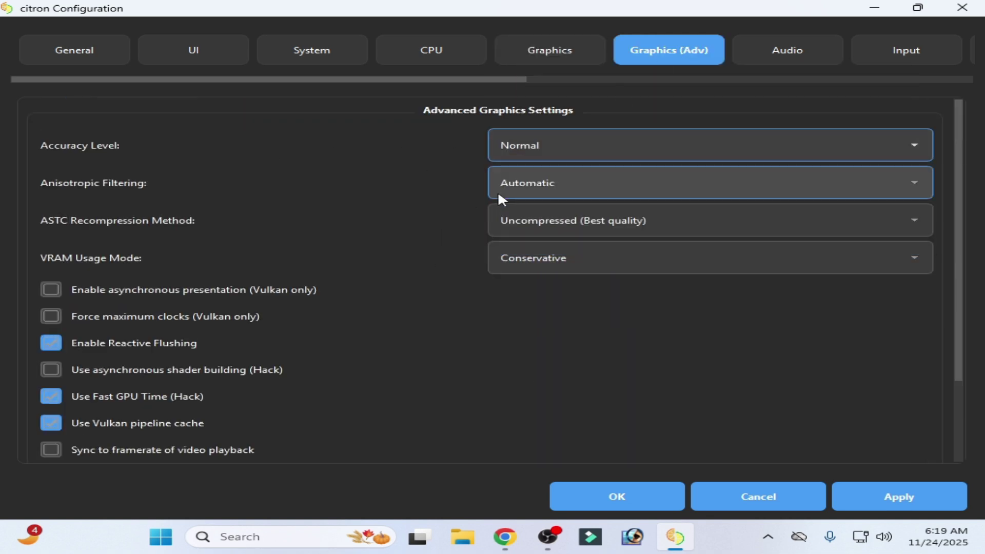
scroll(544, 186, down, 2)
click(849, 488)
click(613, 488)
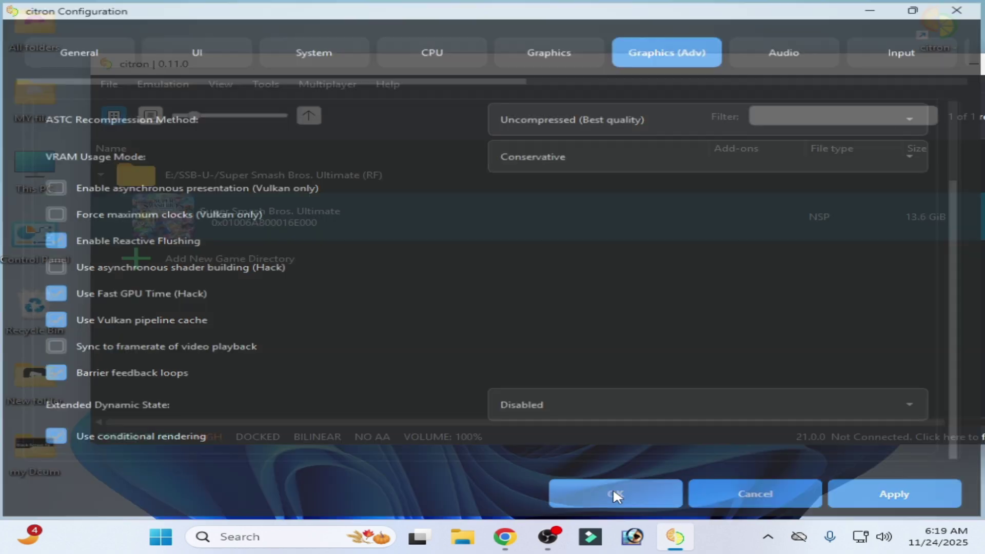
Dismiss the install results message and close the citron window.
click(580, 272)
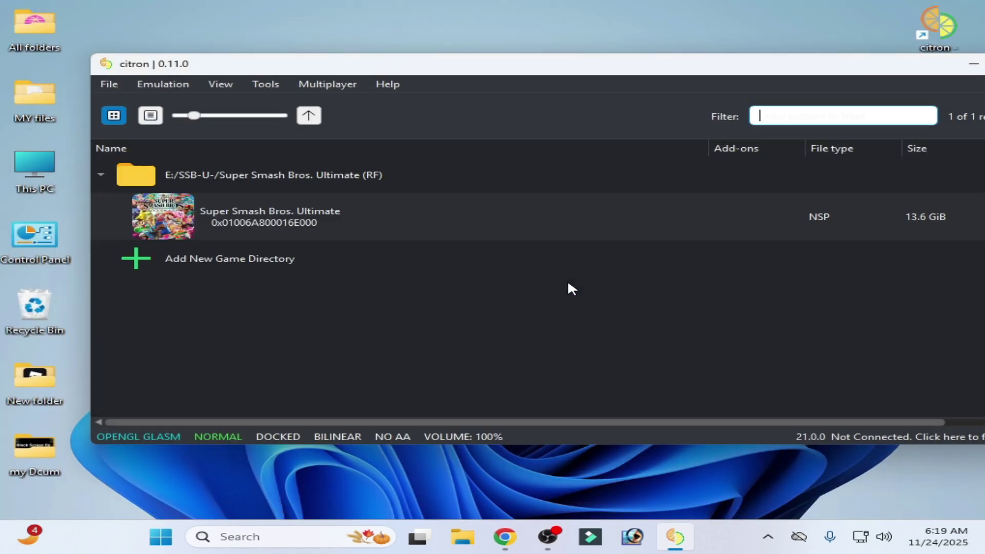
drag(678, 63, 510, 101)
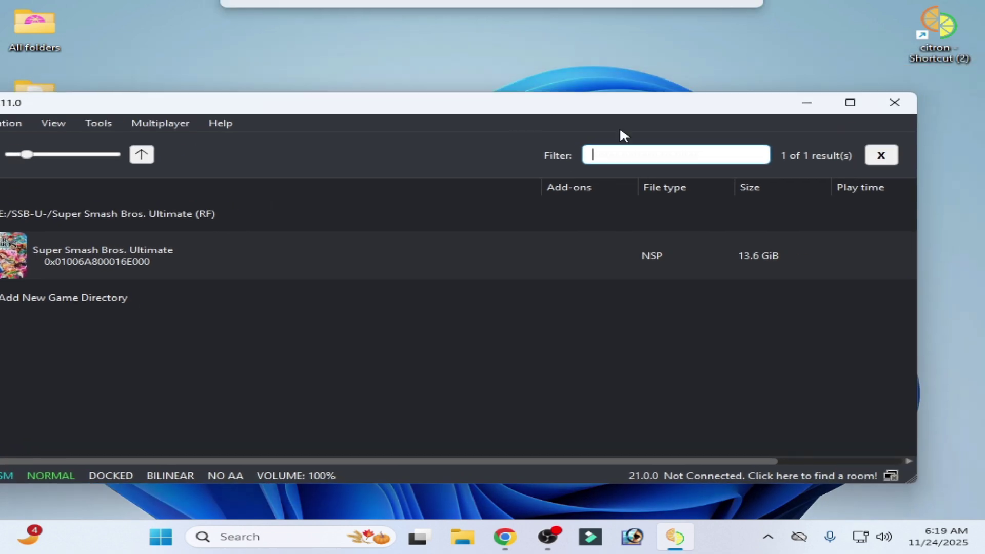
click(886, 100)
Go to the Windows Graphics settings page from the desktop's Display settings.
right_click(597, 174)
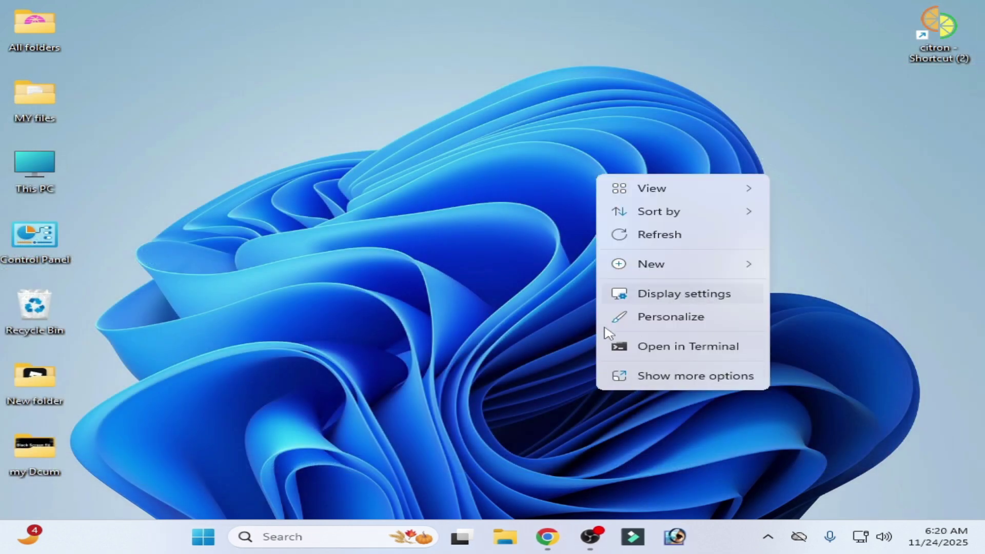
click(693, 379)
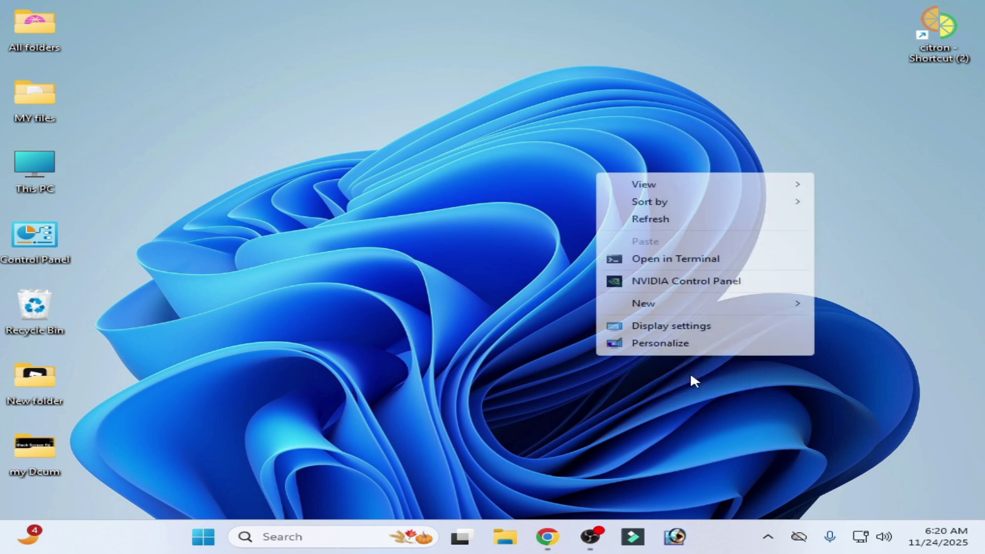
click(665, 326)
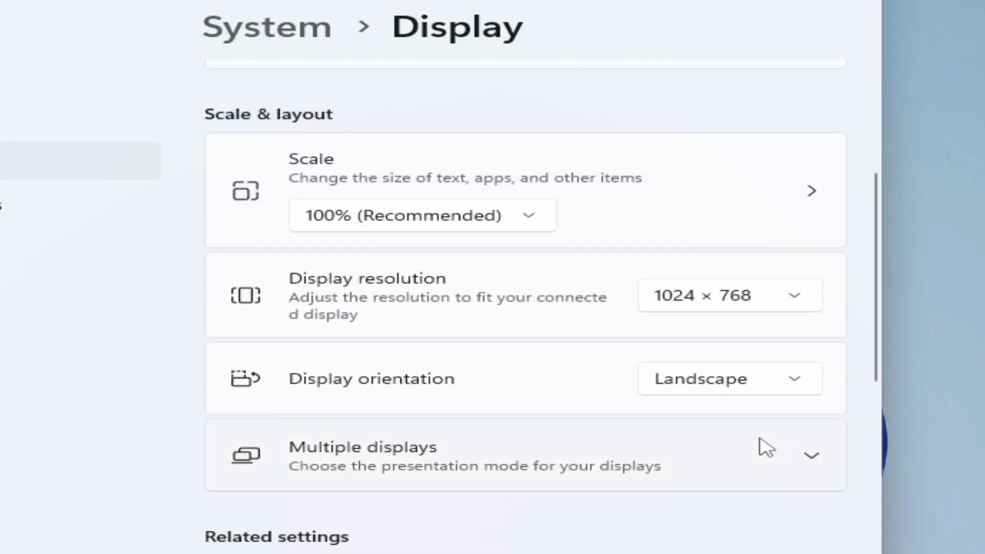
scroll(766, 448, down, 3)
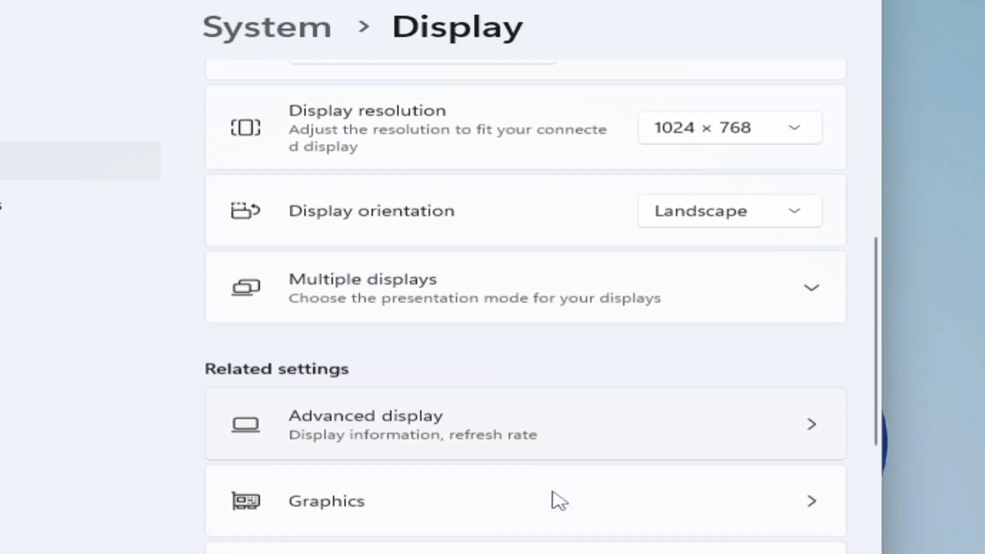
click(425, 503)
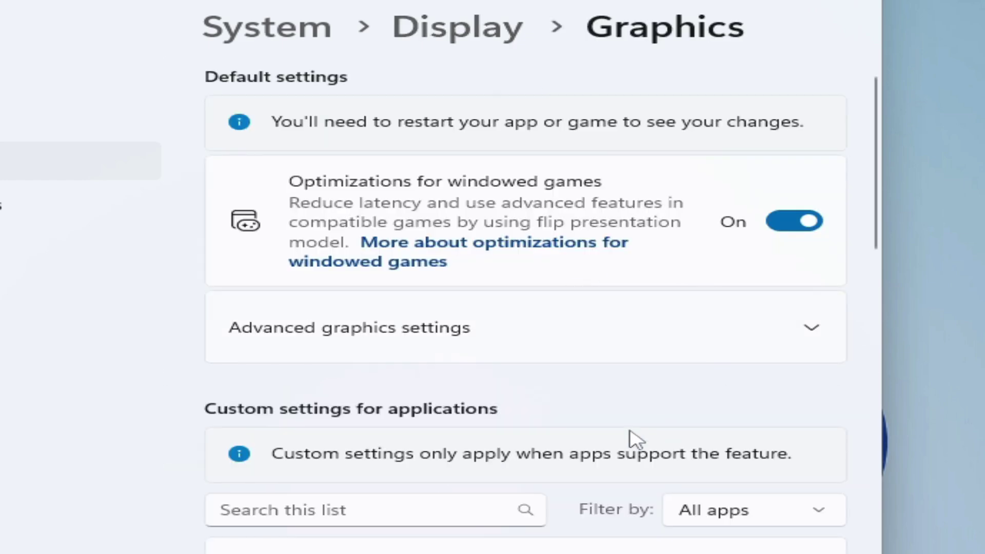
scroll(636, 439, down, 3)
Add citron.exe from the Desktop shortcut's target folder to the graphics app list.
click(440, 409)
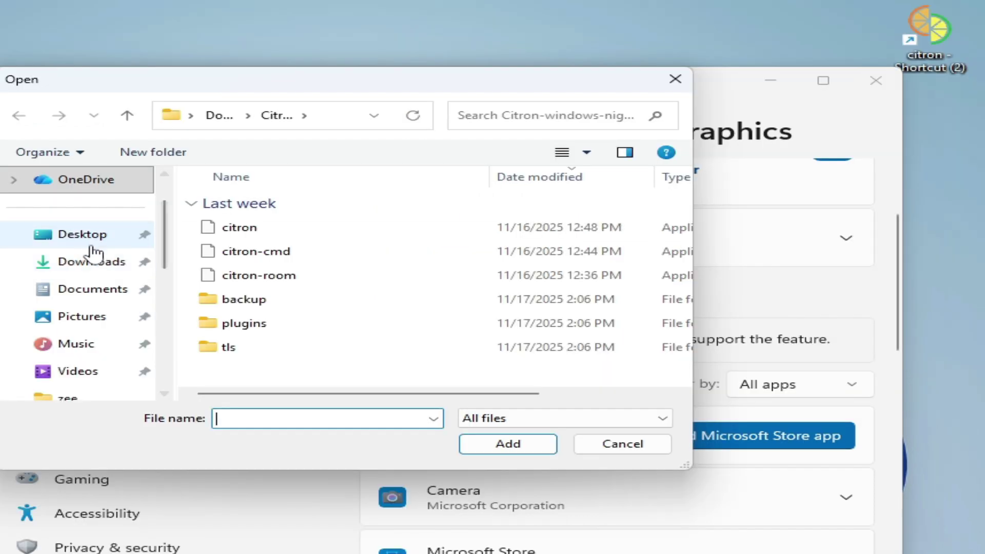
click(85, 235)
click(268, 326)
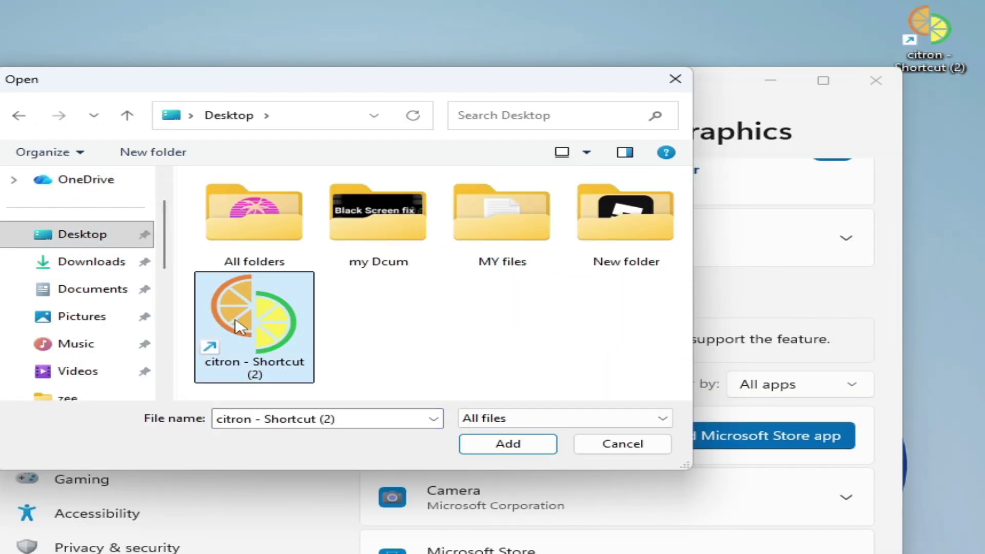
double_click(251, 314)
right_click(252, 316)
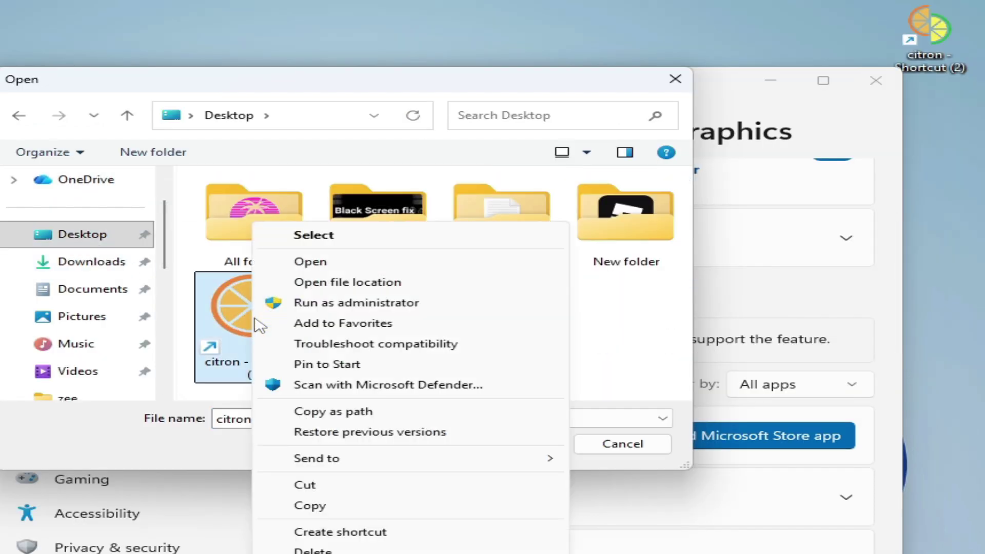
click(352, 286)
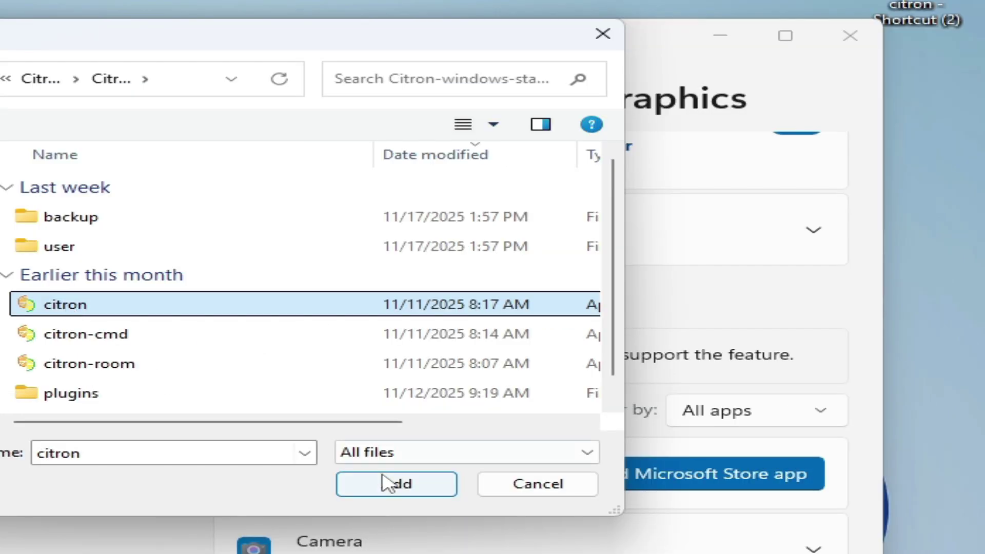
click(508, 444)
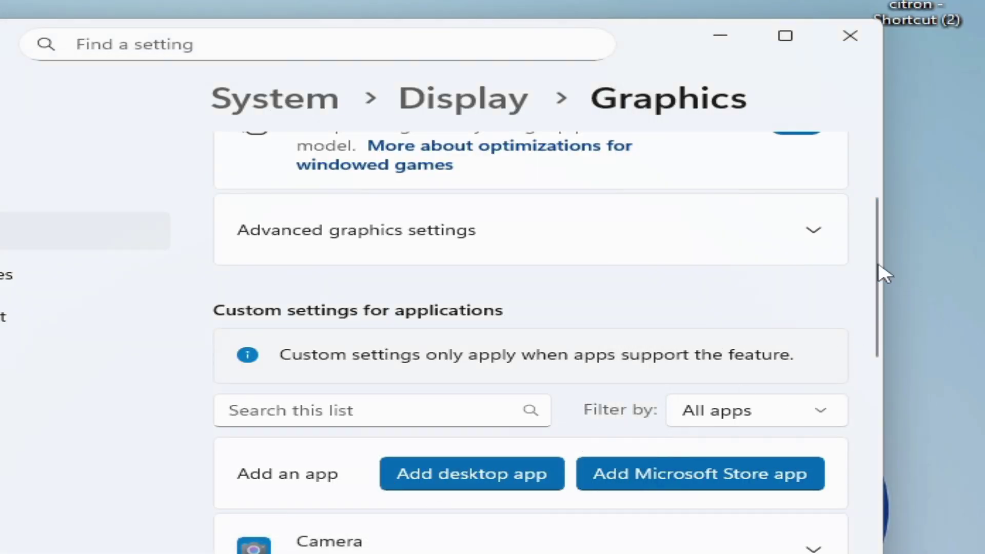
Set citron's GPU preference to High Performance (NVIDIA GeForce GTX 970) and close Settings.
drag(879, 270, 879, 485)
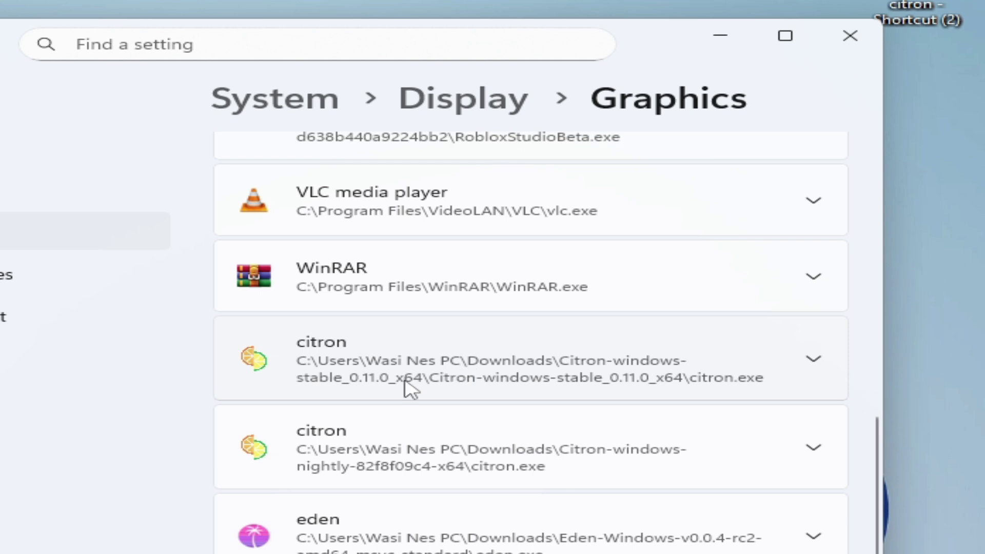
click(526, 375)
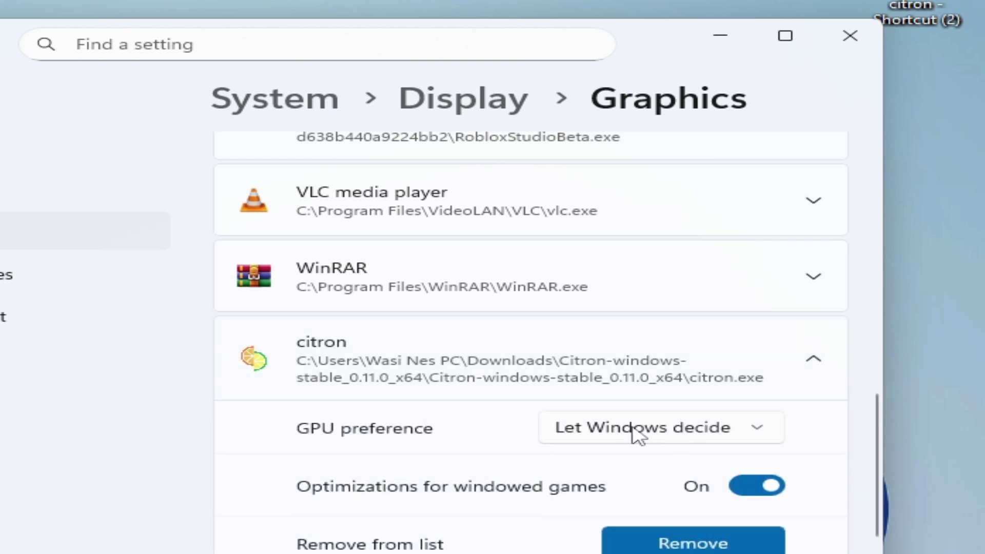
click(677, 437)
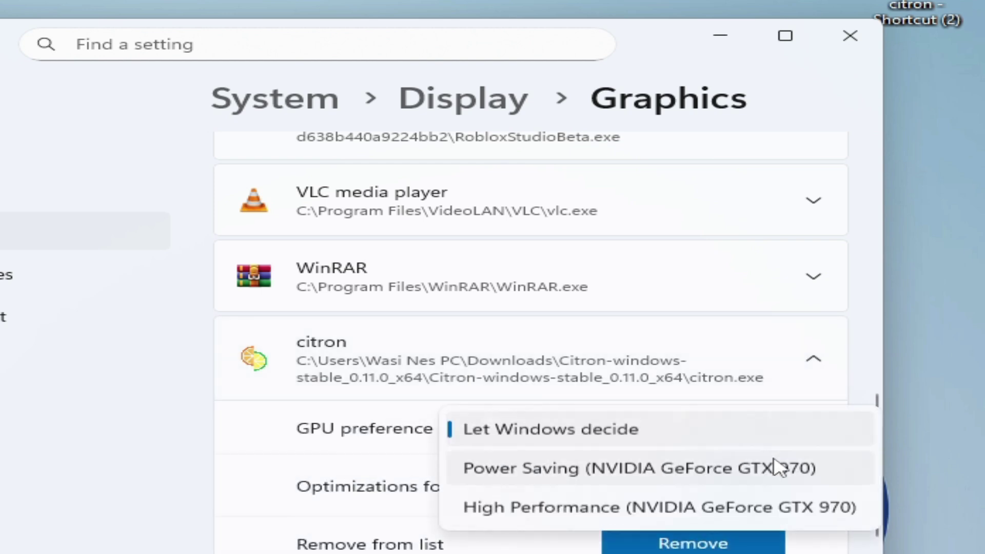
click(605, 510)
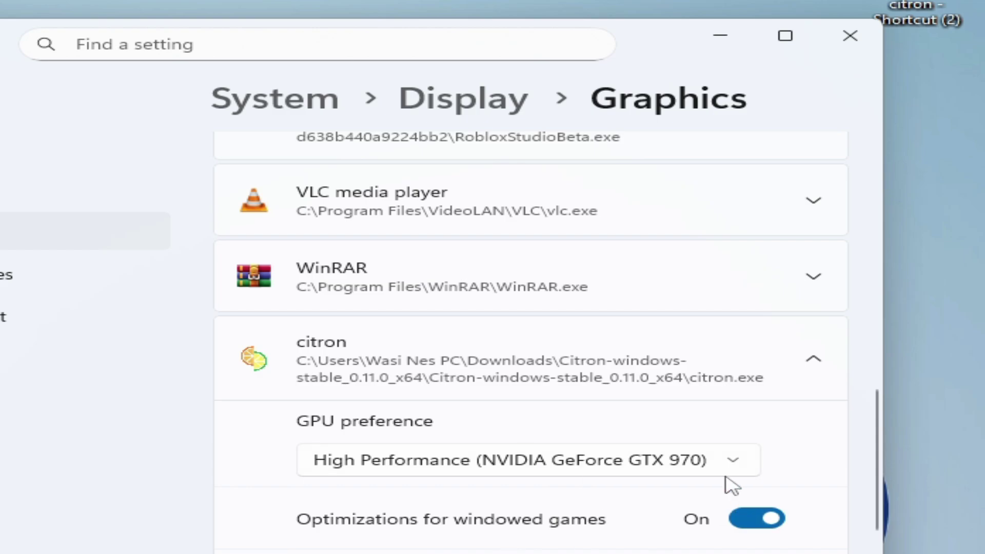
click(850, 40)
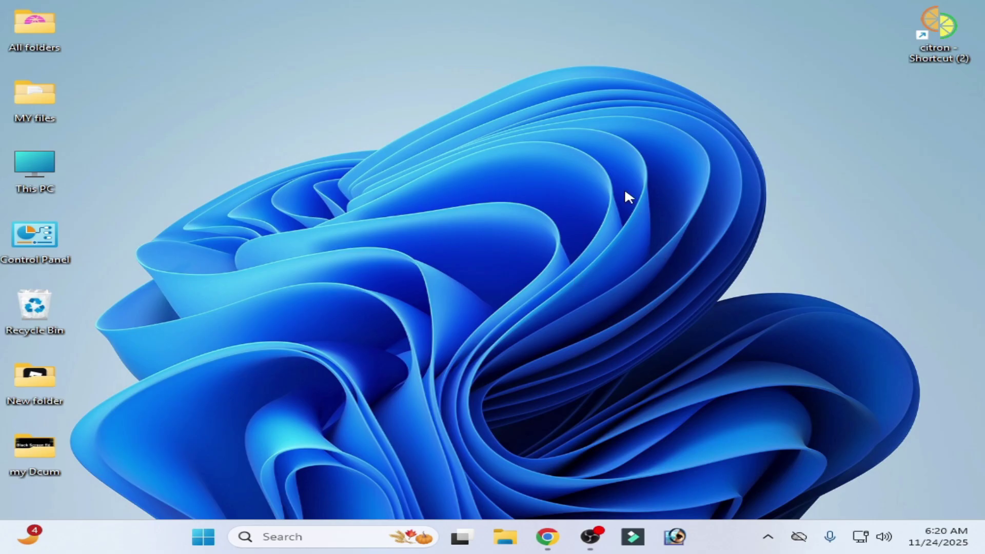
In Display > Graphics advanced settings, leave hardware-accelerated GPU scheduling On.
right_click(552, 188)
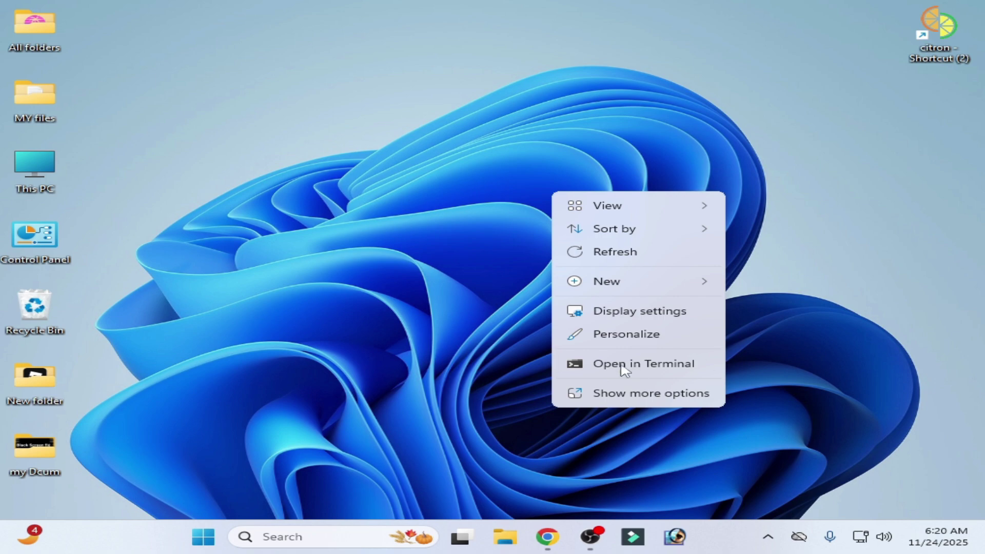
click(646, 312)
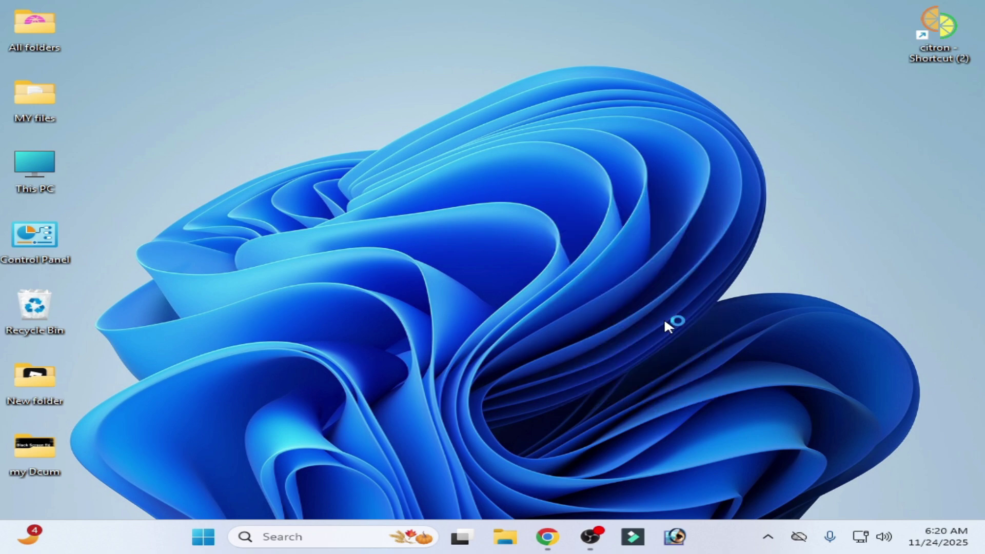
scroll(692, 303, down, 10)
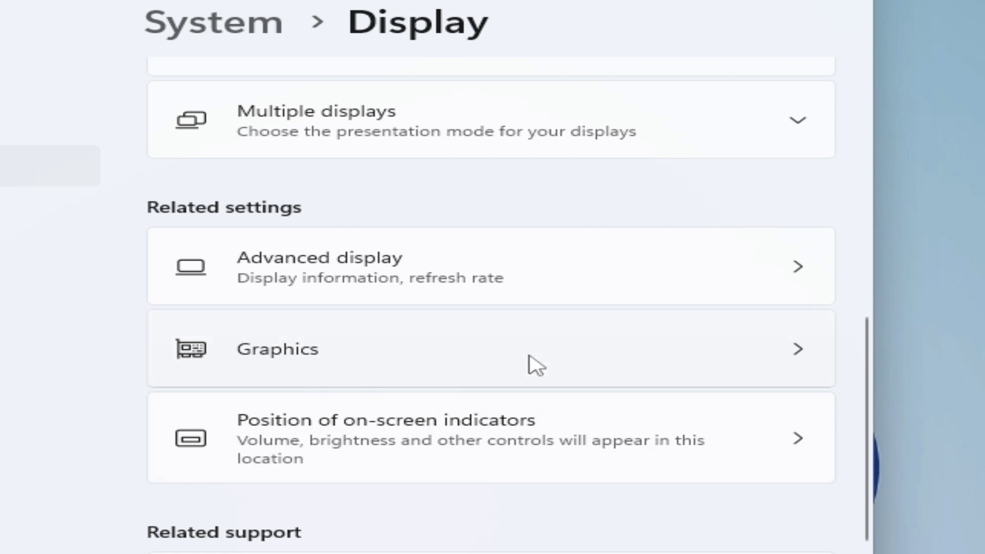
click(465, 363)
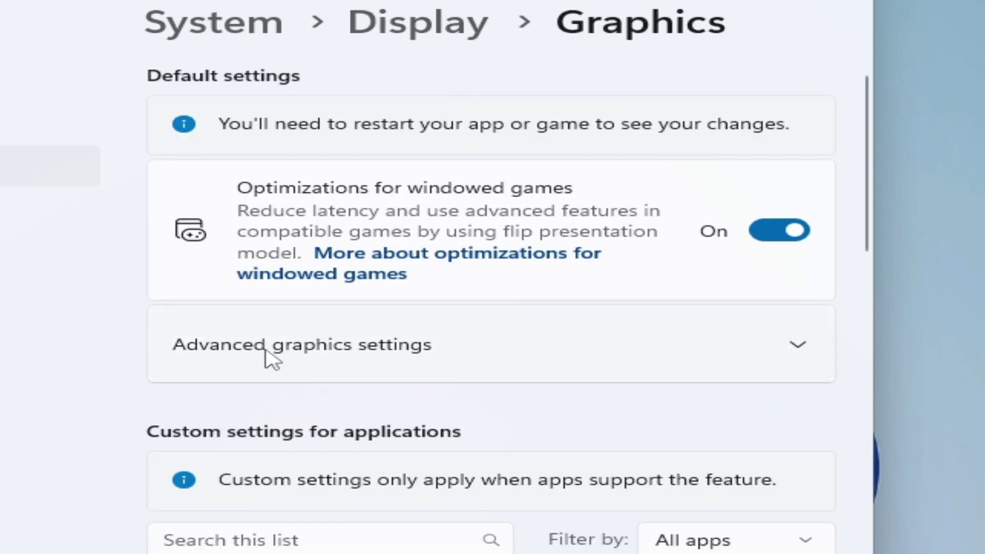
click(734, 347)
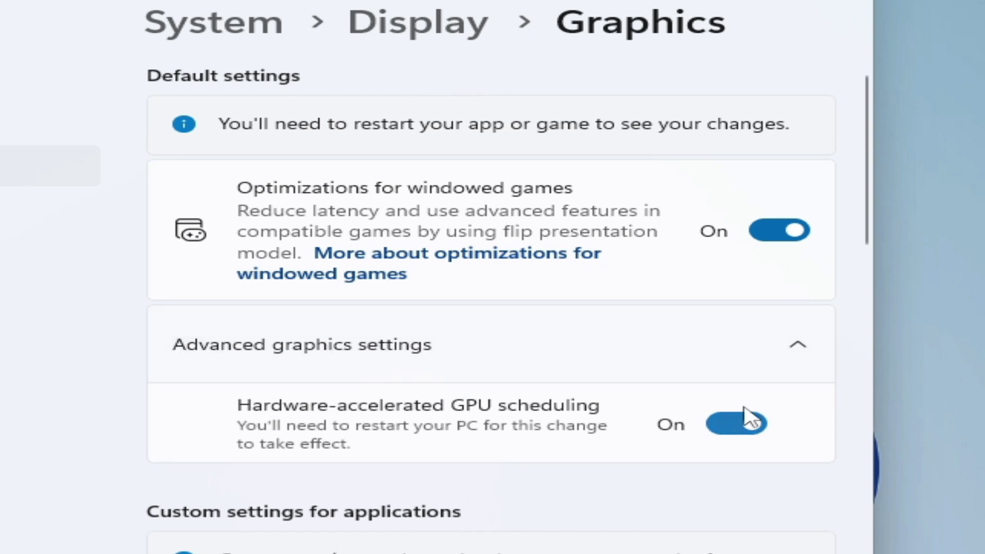
click(730, 425)
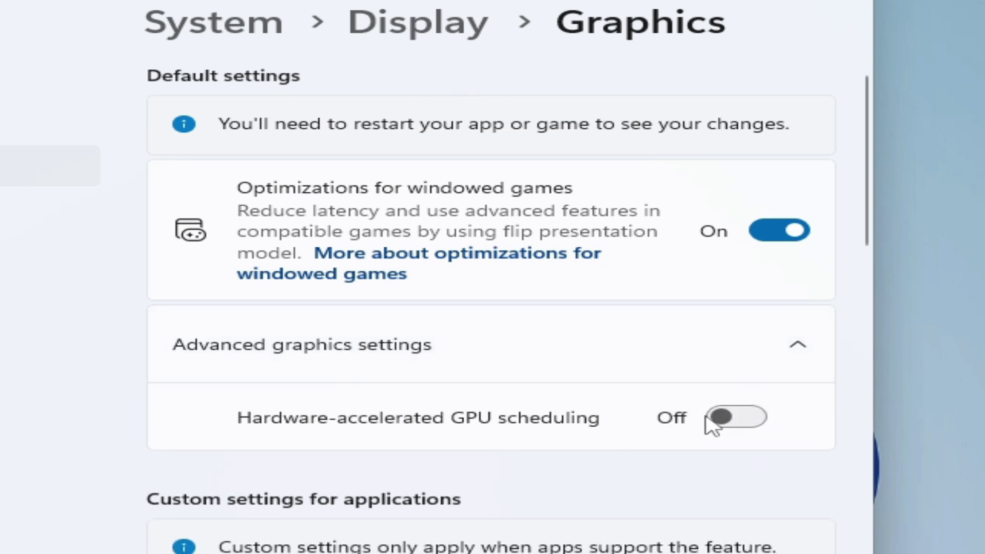
click(718, 422)
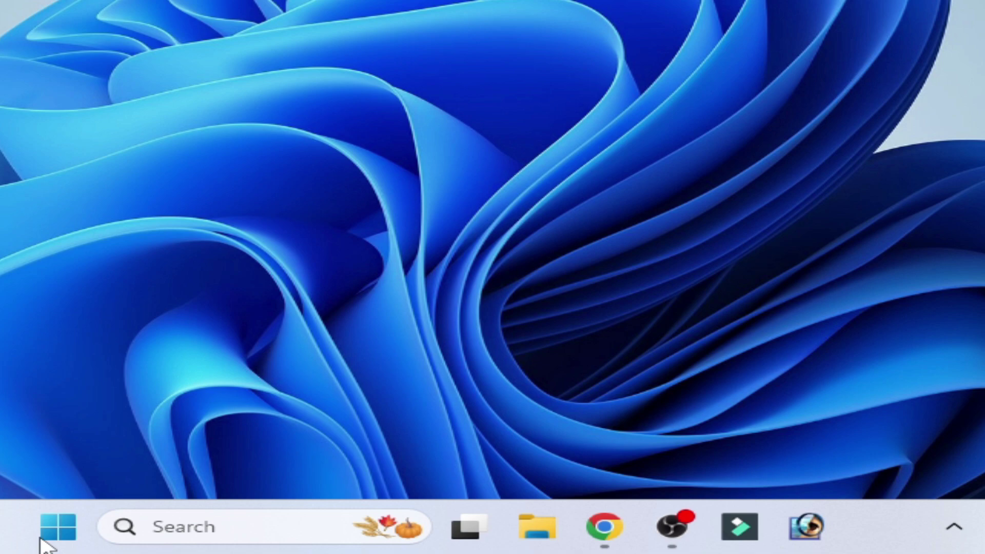
Restart the PC from the Start menu power options.
click(57, 540)
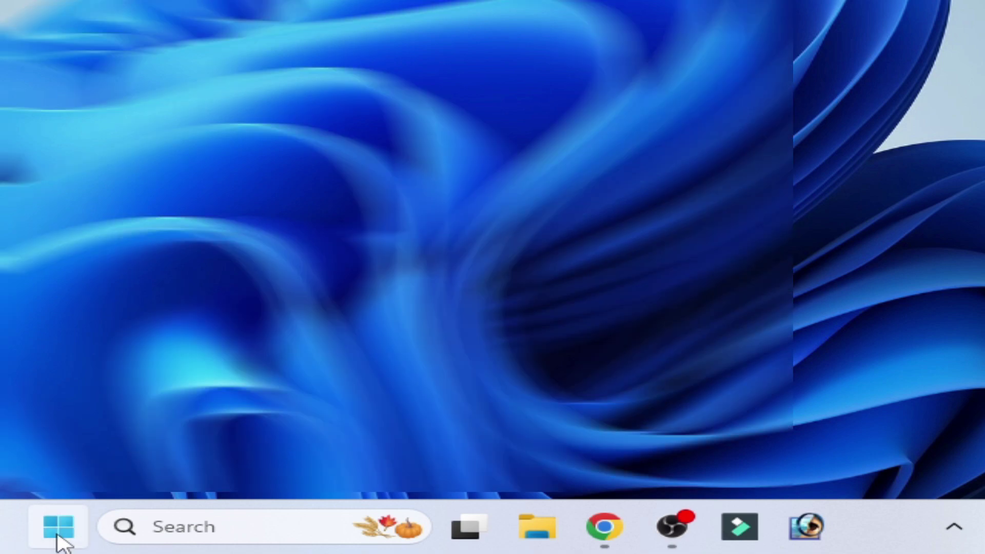
click(893, 459)
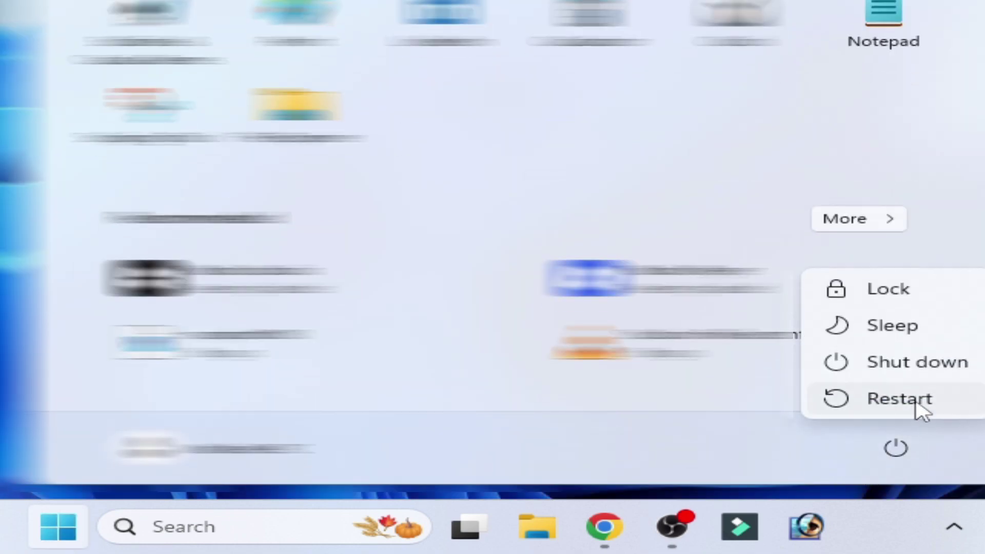
click(899, 399)
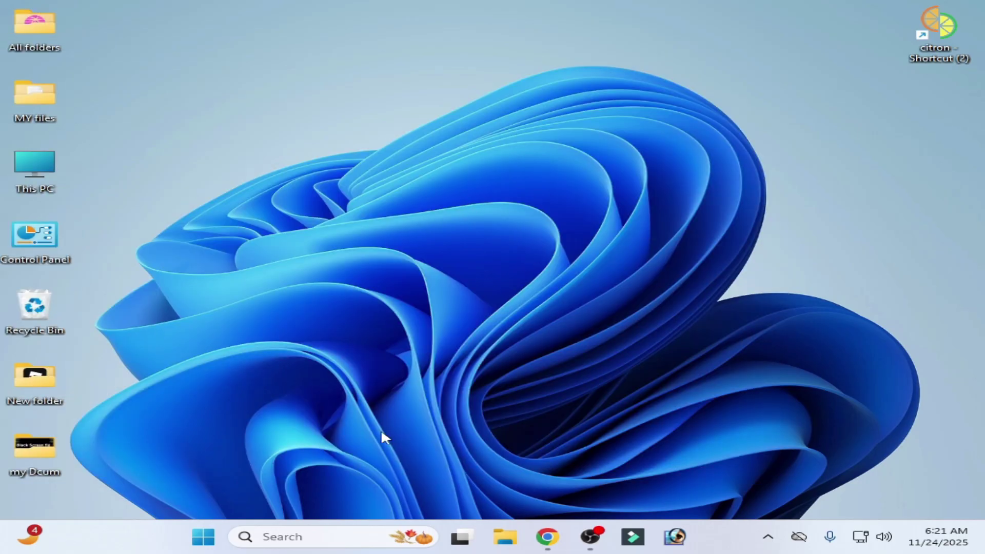
click(284, 534)
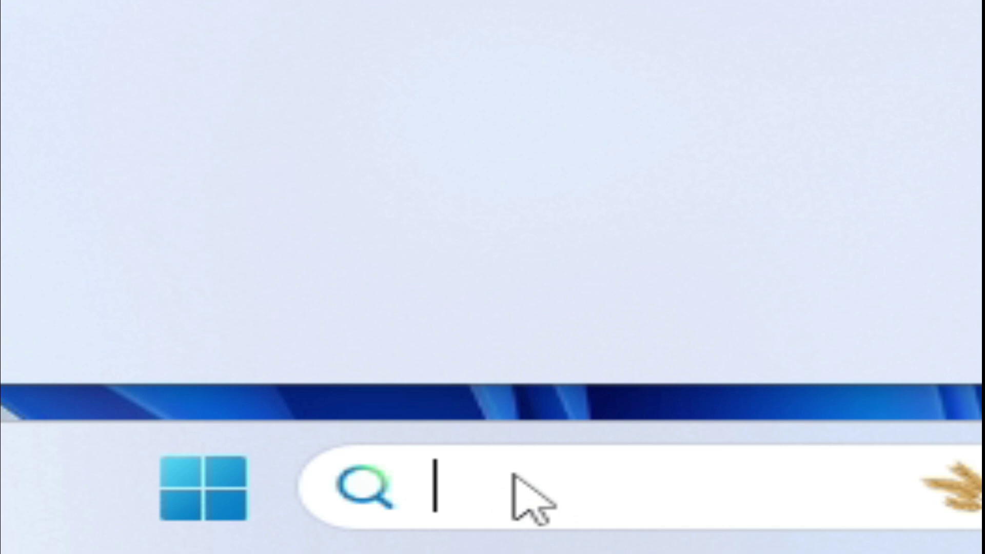
text(DEVICE MANAGER)
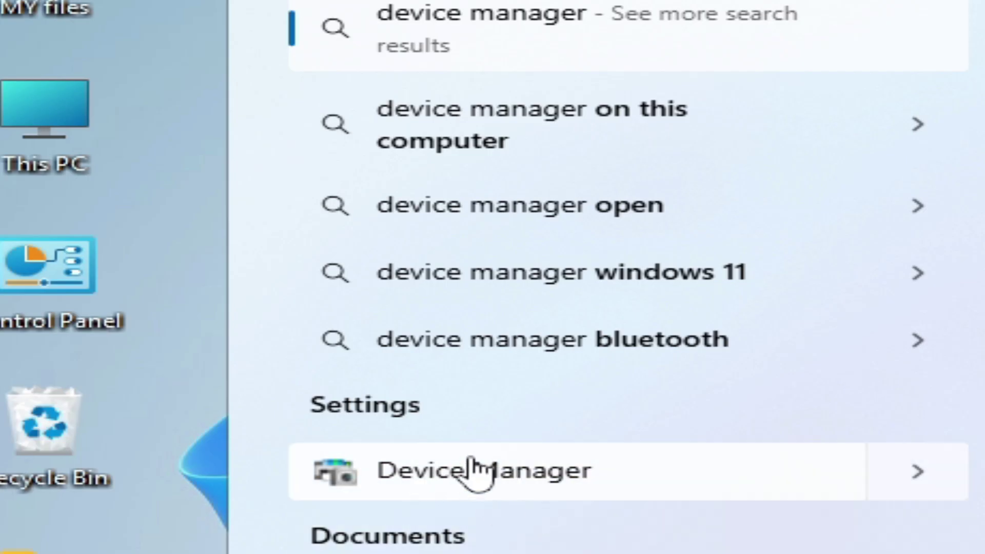
click(480, 470)
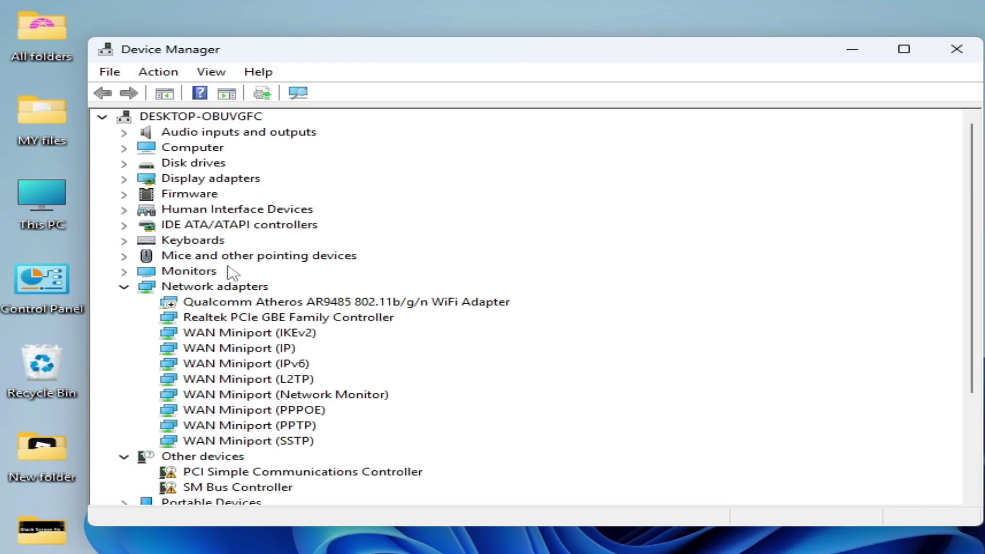
click(200, 181)
click(124, 180)
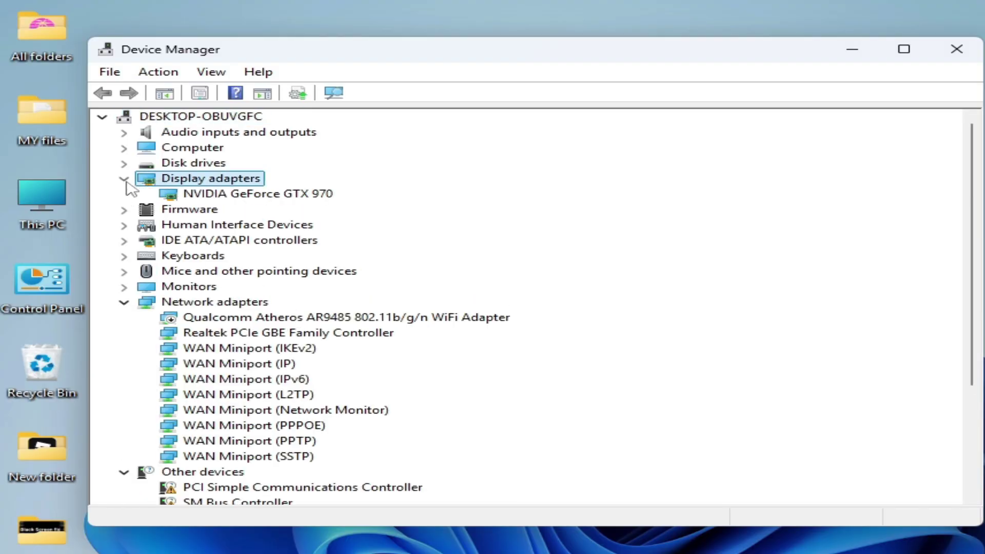
click(195, 195)
right_click(277, 195)
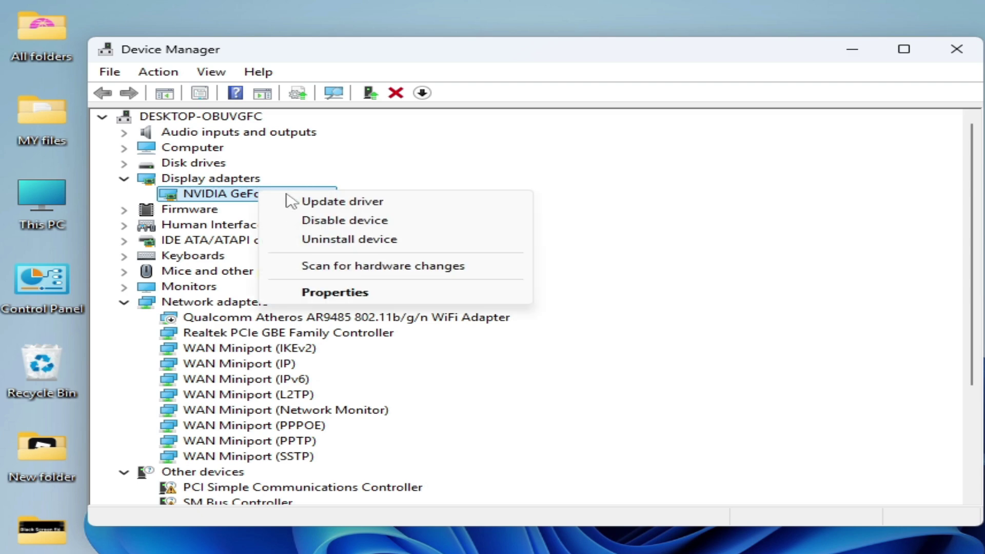
click(334, 290)
click(405, 129)
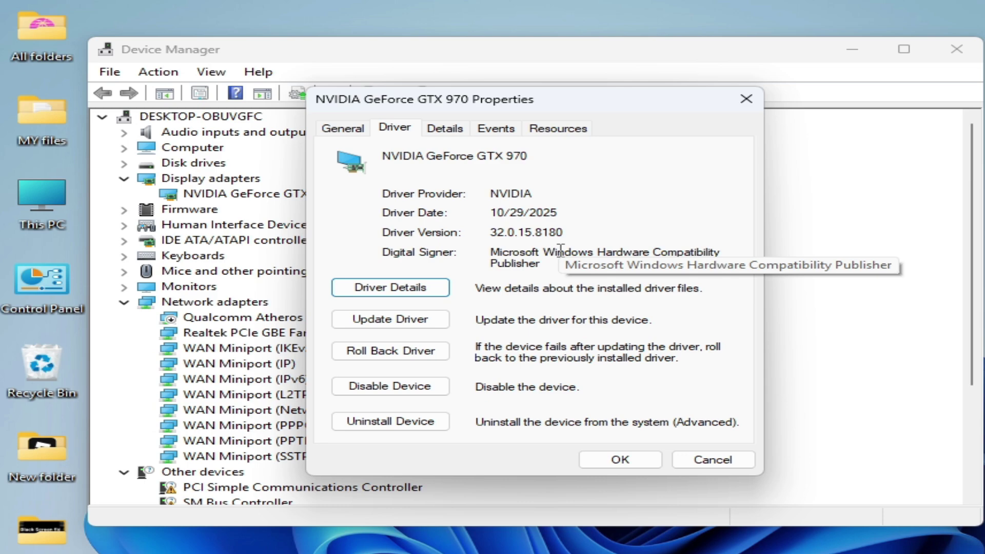
click(621, 459)
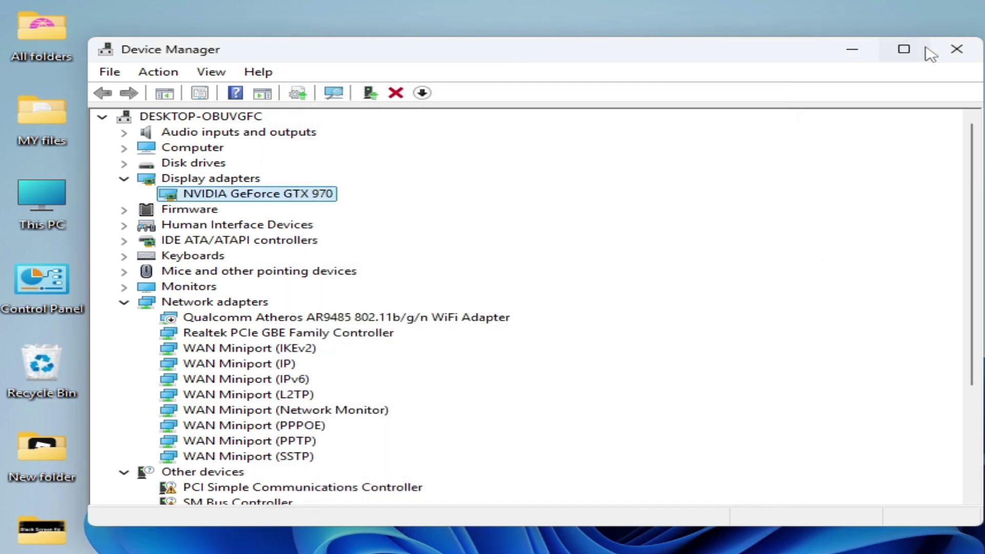
click(972, 49)
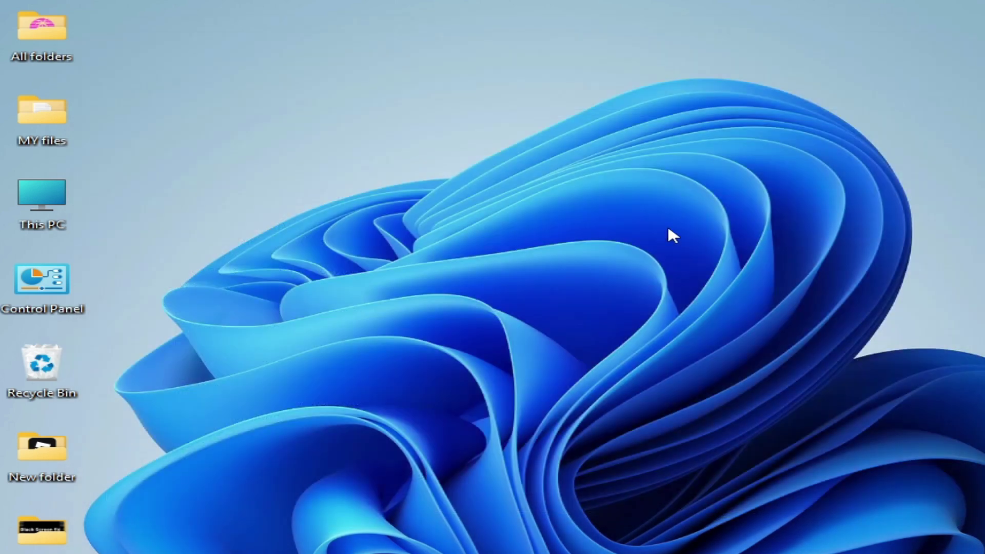